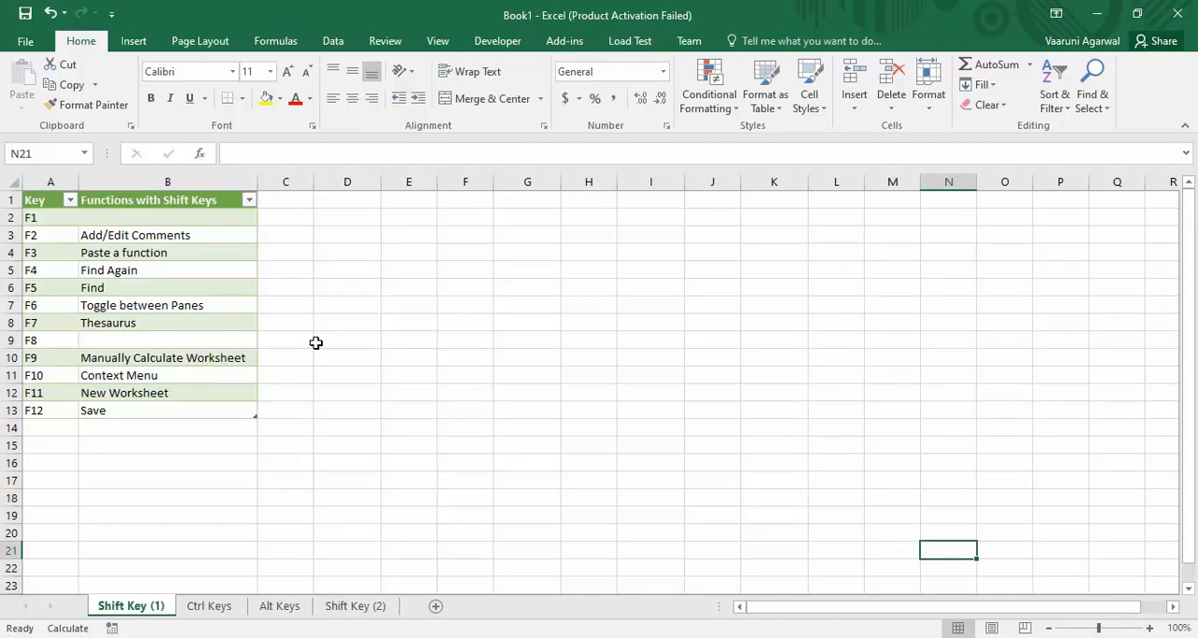
# Enter the text Hello in cell E5.
pyautogui.click(411, 276)
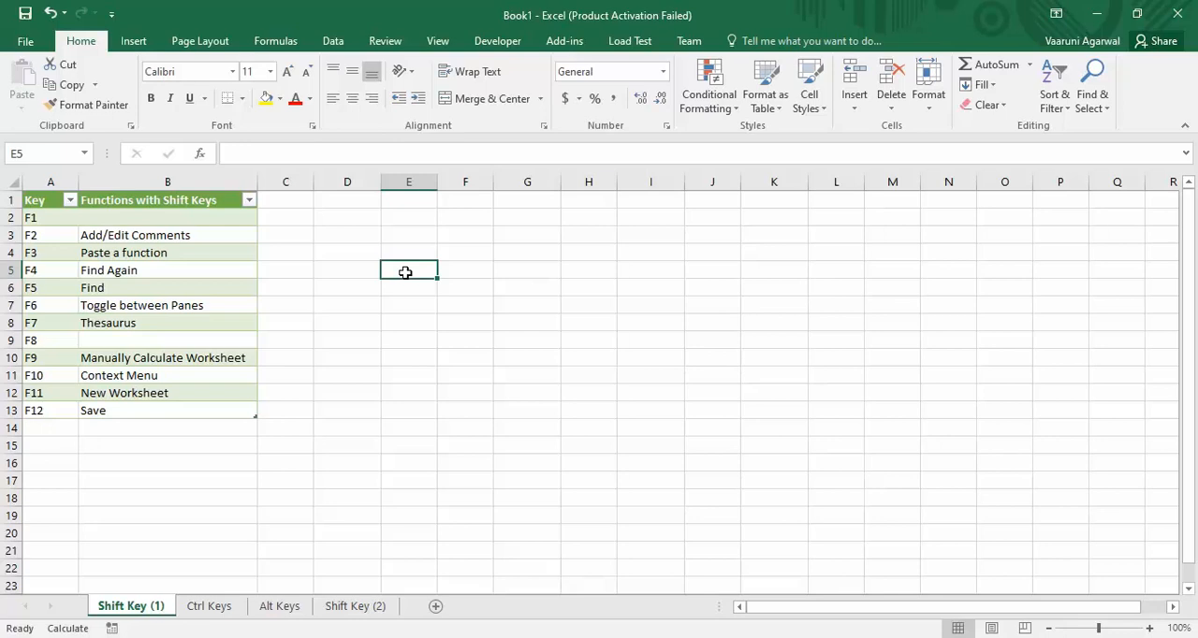
pyautogui.write('H')
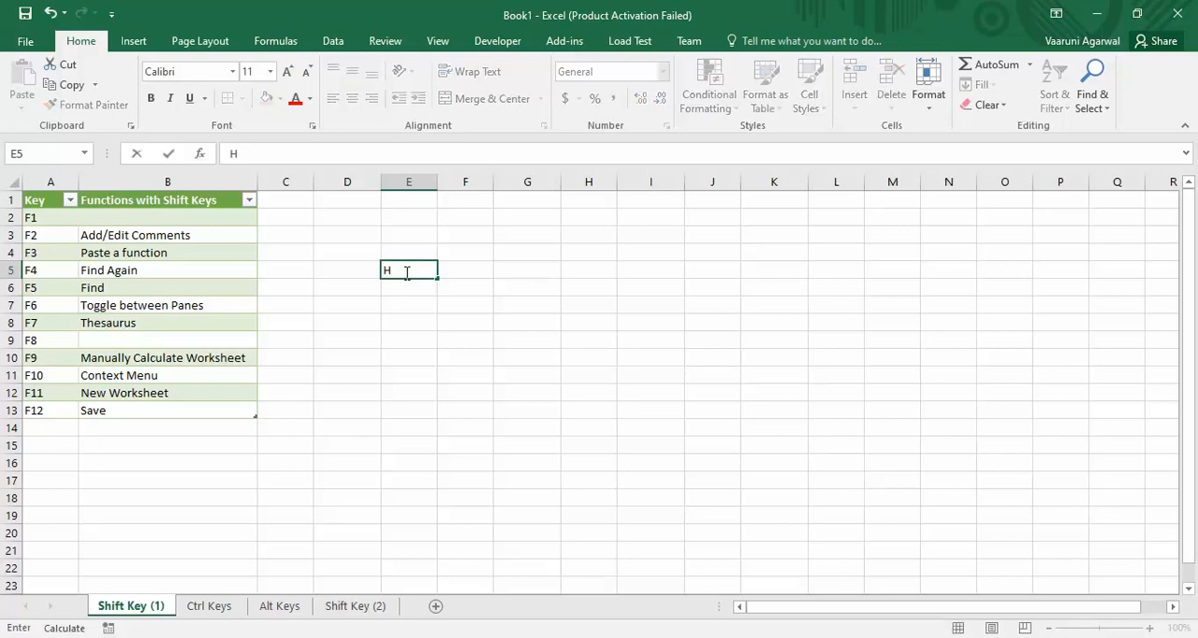
pyautogui.write('ello')
pyautogui.press('Return')
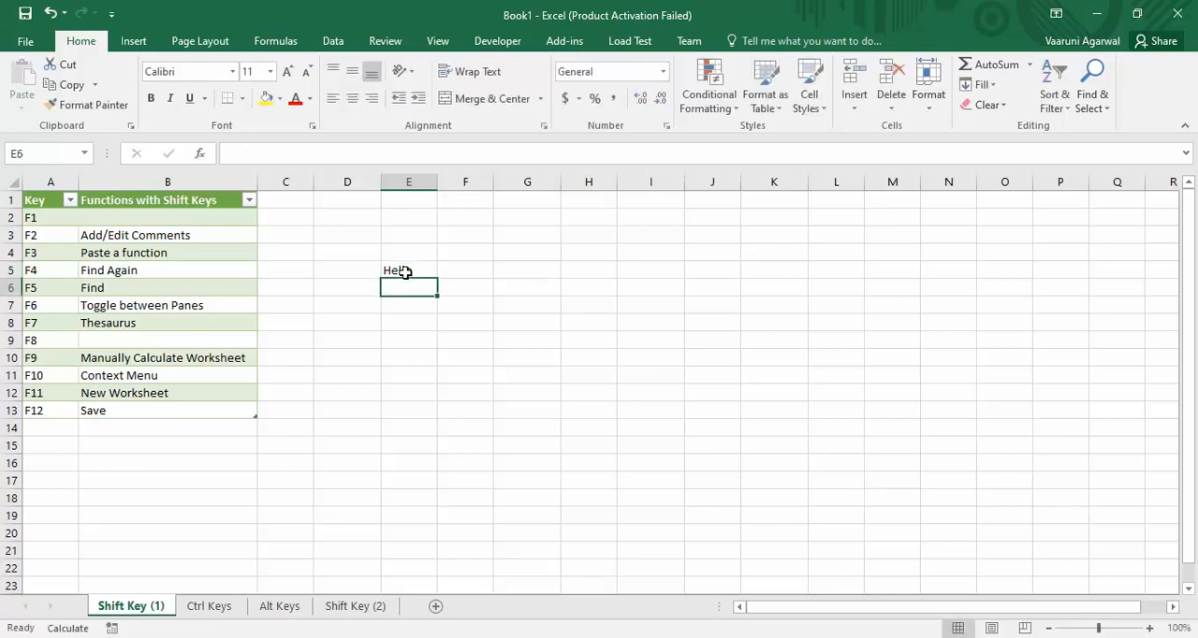
# Add a comment reading "Greetings" to the Hello cell E5.
pyautogui.click(404, 271)
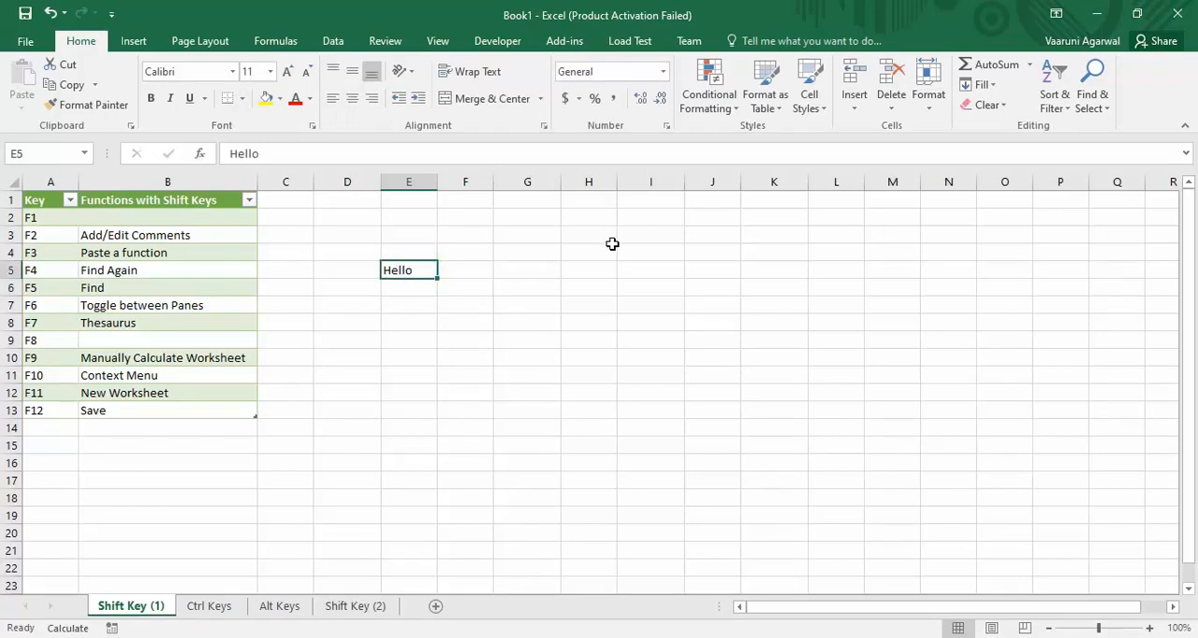
pyautogui.hotkey('shift', 'F2')
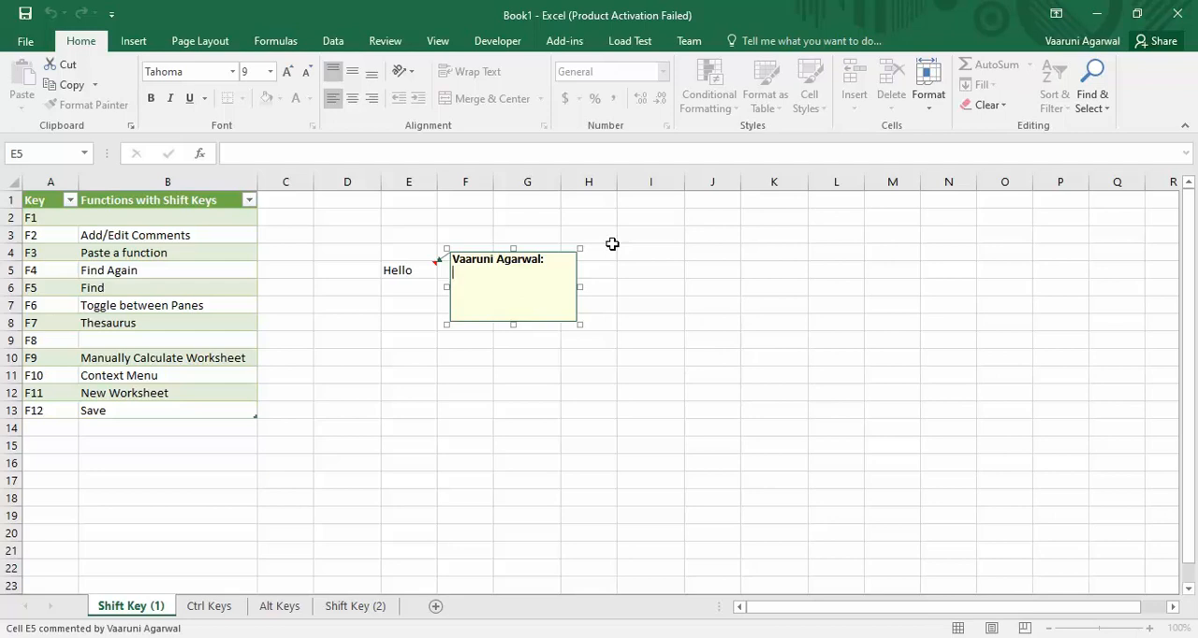
pyautogui.write('Greetings')
pyautogui.press('Escape')
pyautogui.click(612, 246)
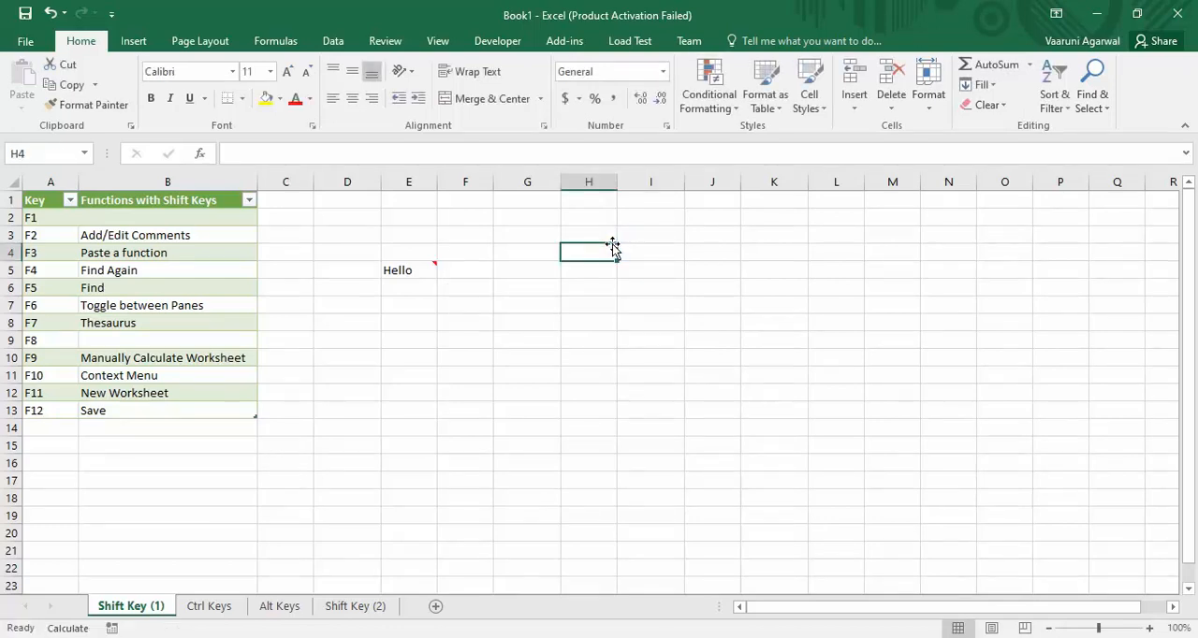
pyautogui.click(695, 282)
pyautogui.click(608, 339)
pyautogui.click(667, 463)
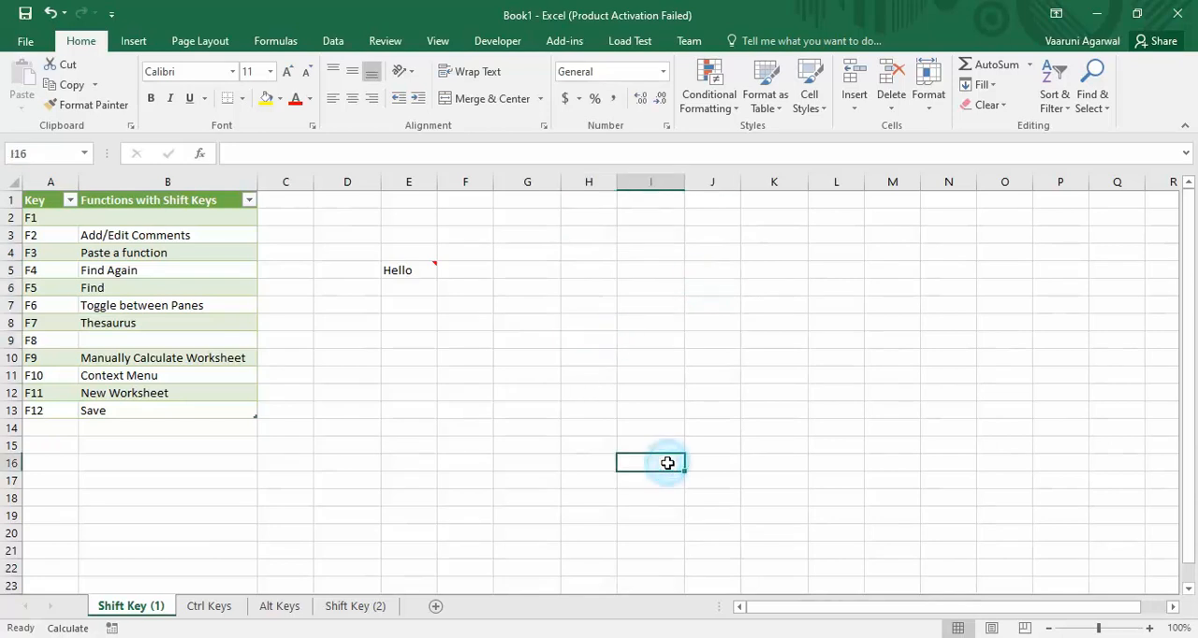
pyautogui.click(729, 394)
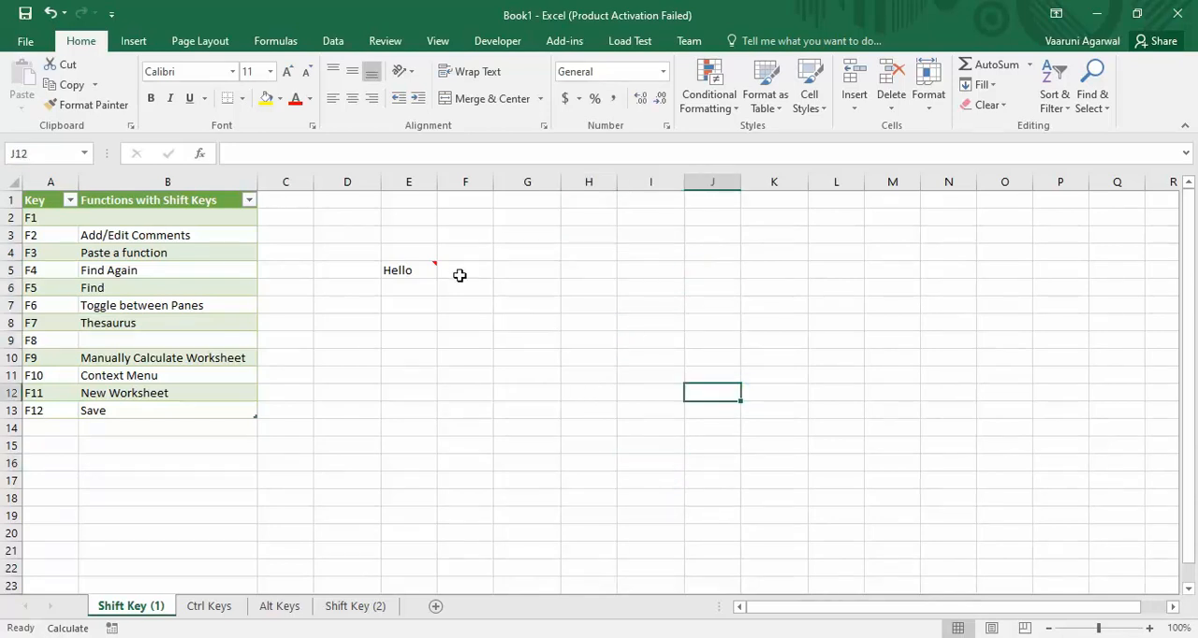
# Edit the comment on cell E5 so that it reads "Greetings for the day".
pyautogui.click(419, 267)
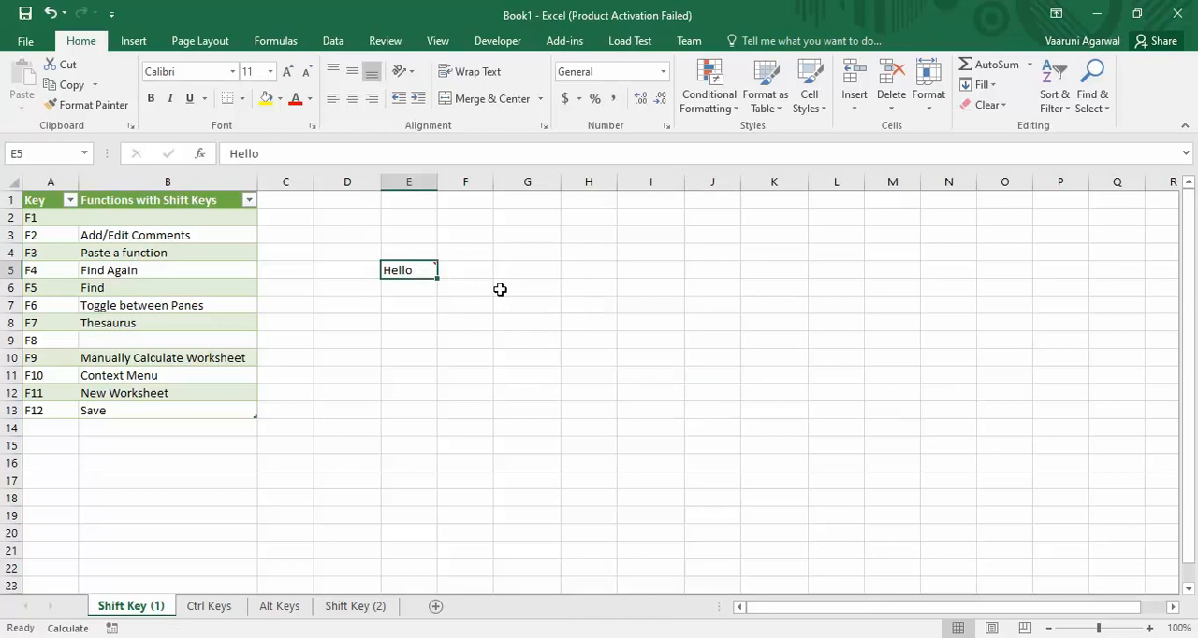
pyautogui.moveTo(427, 271)
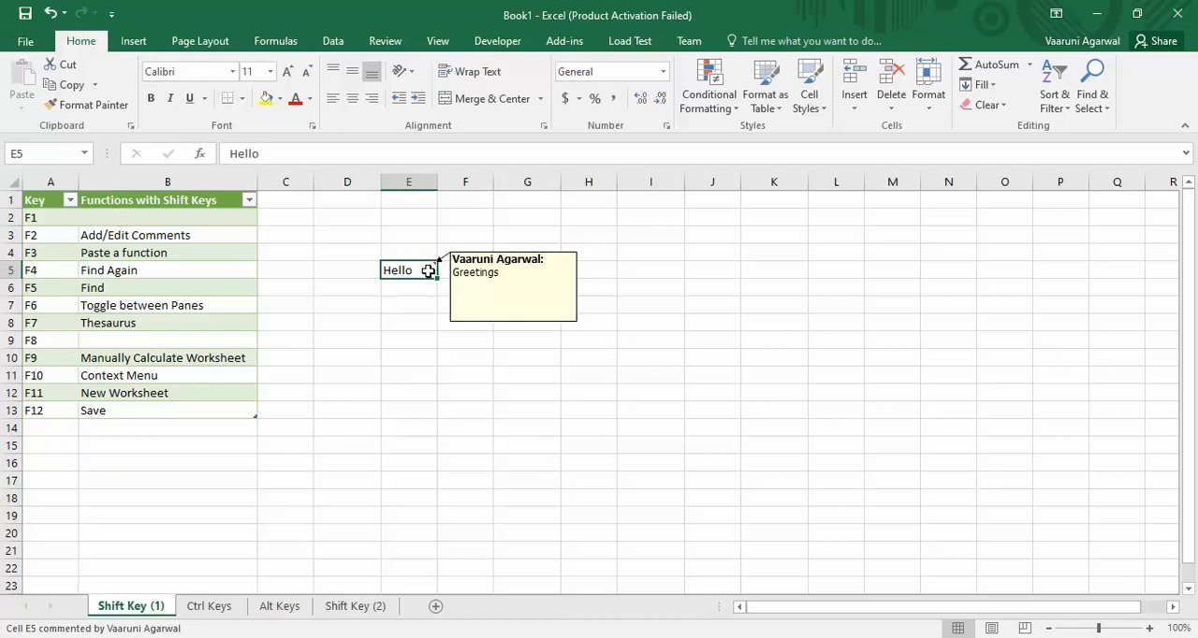
pyautogui.hotkey('shift', 'F2')
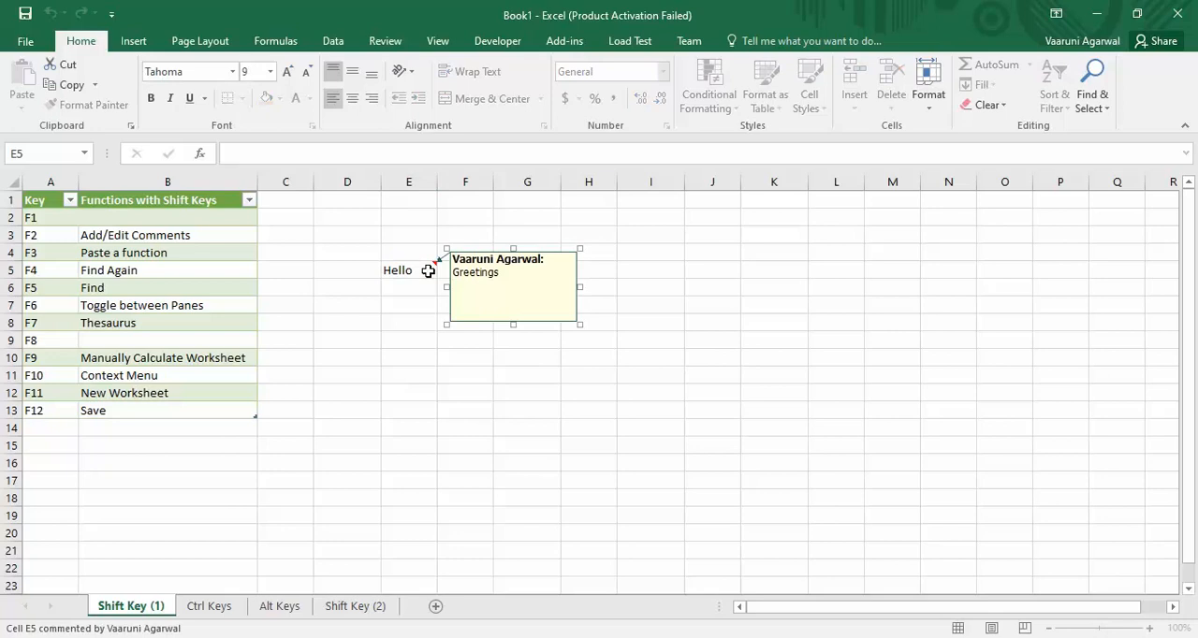
pyautogui.press('BackSpace')
pyautogui.write('for the dat')
pyautogui.press('BackSpace')
pyautogui.write('y')
pyautogui.press('Escape')
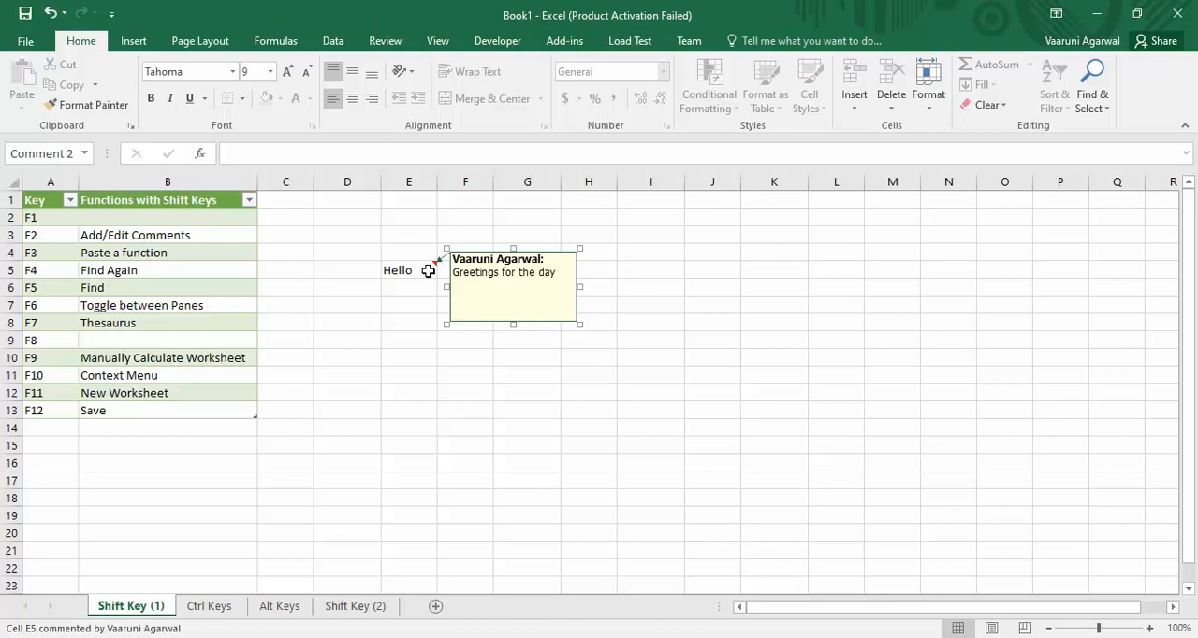
pyautogui.click(514, 396)
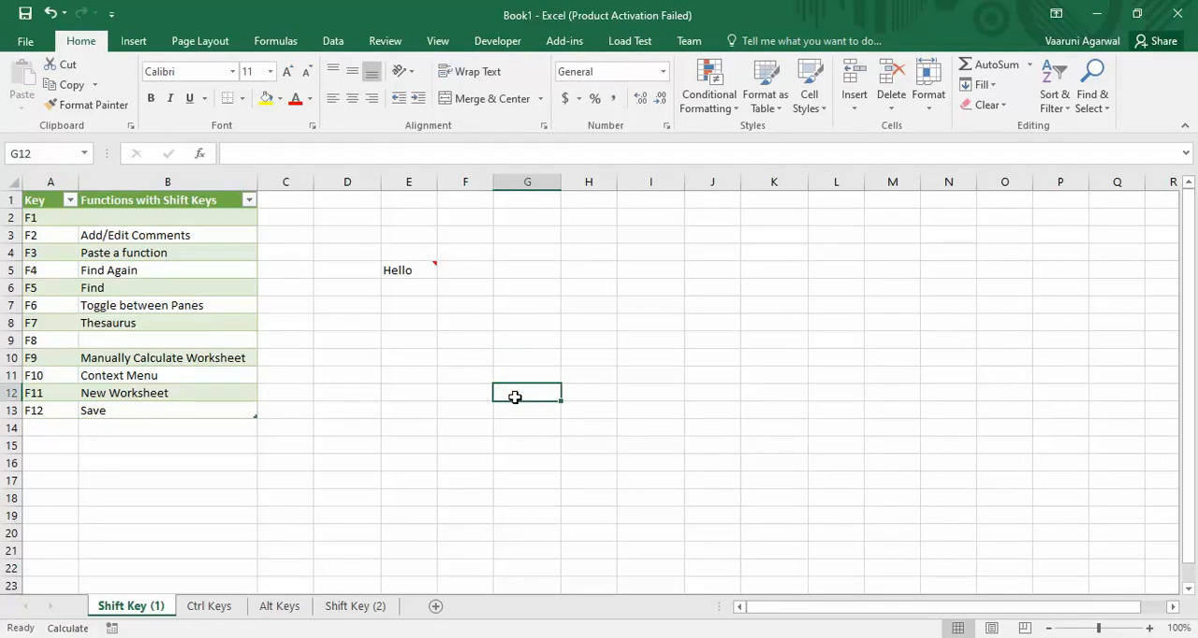
# Search the function list for "sum" and insert the SUM function in cell H8.
pyautogui.click(612, 318)
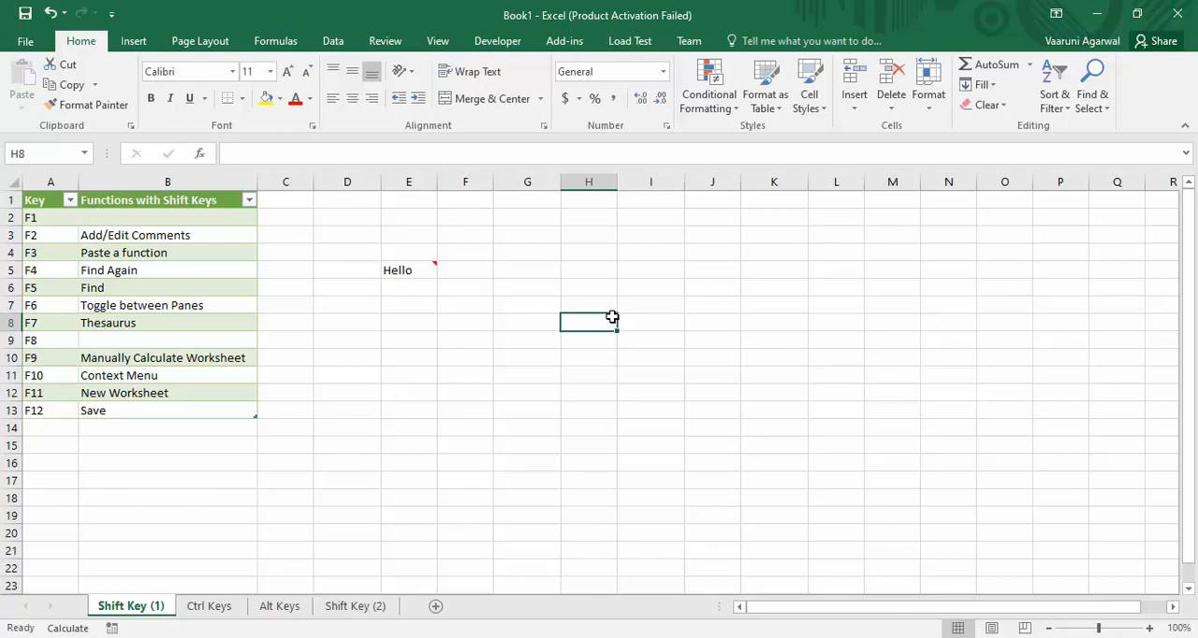
pyautogui.hotkey('shift', 'F3')
pyautogui.moveTo(606, 150); pyautogui.dragTo(864, 177)
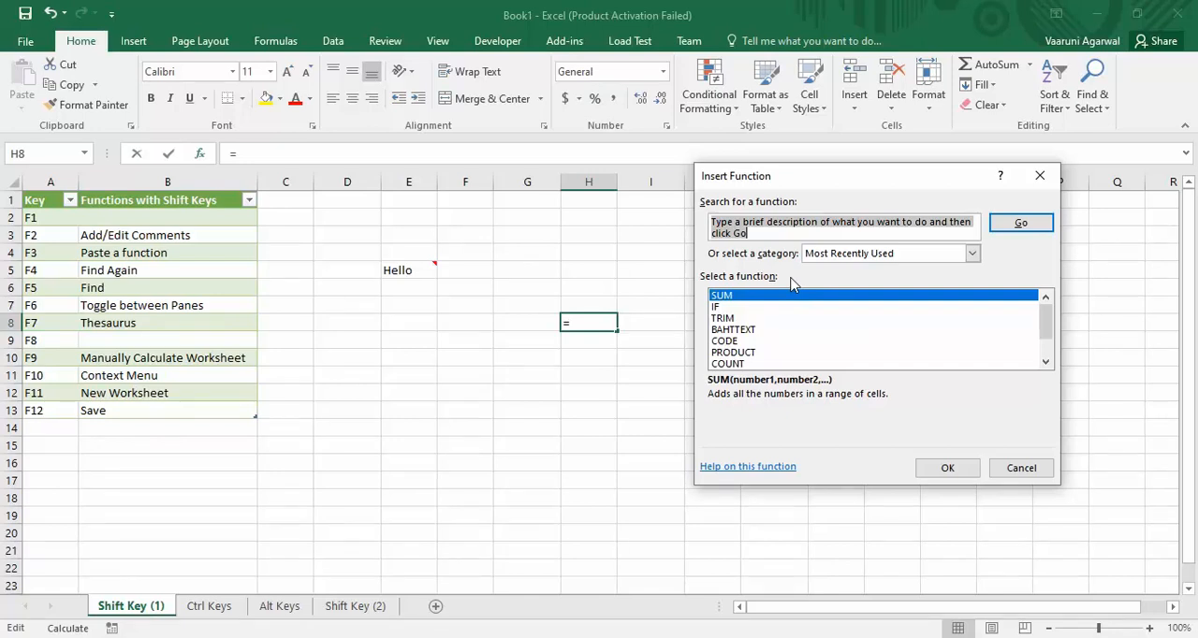
pyautogui.click(726, 226)
pyautogui.write('sum')
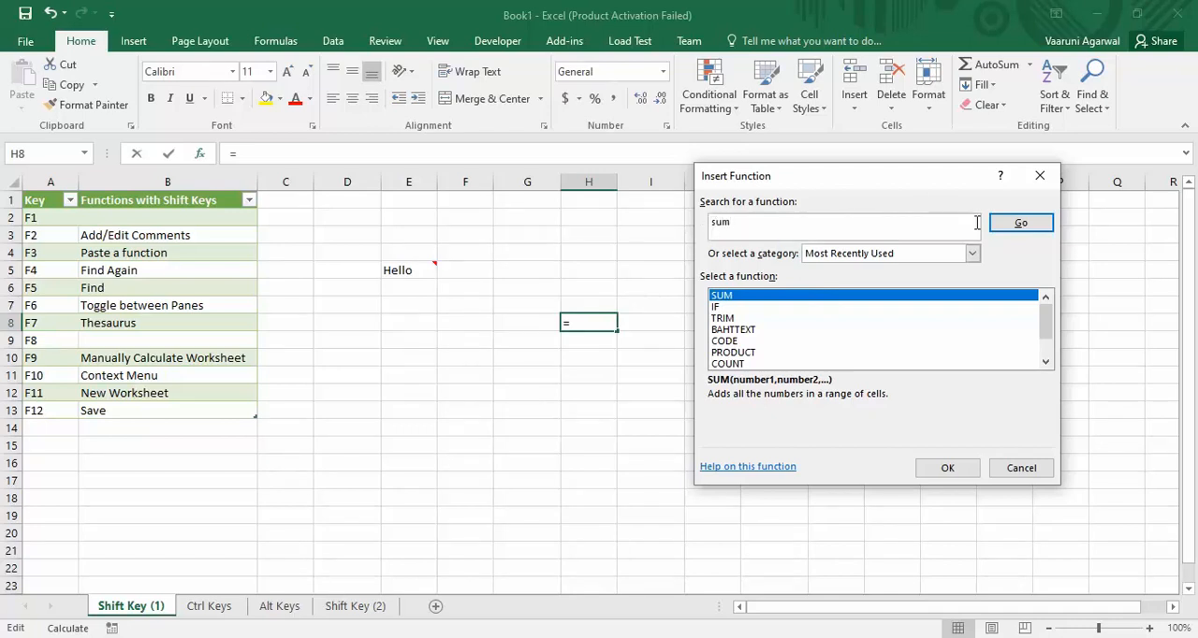
pyautogui.click(1013, 225)
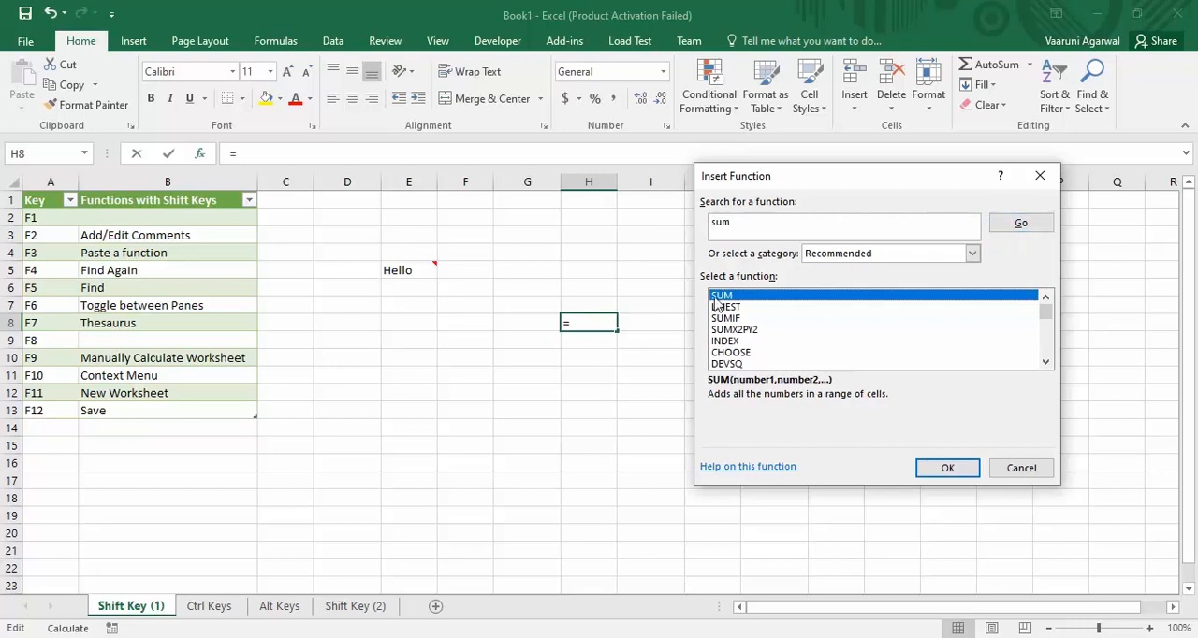
pyautogui.click(931, 475)
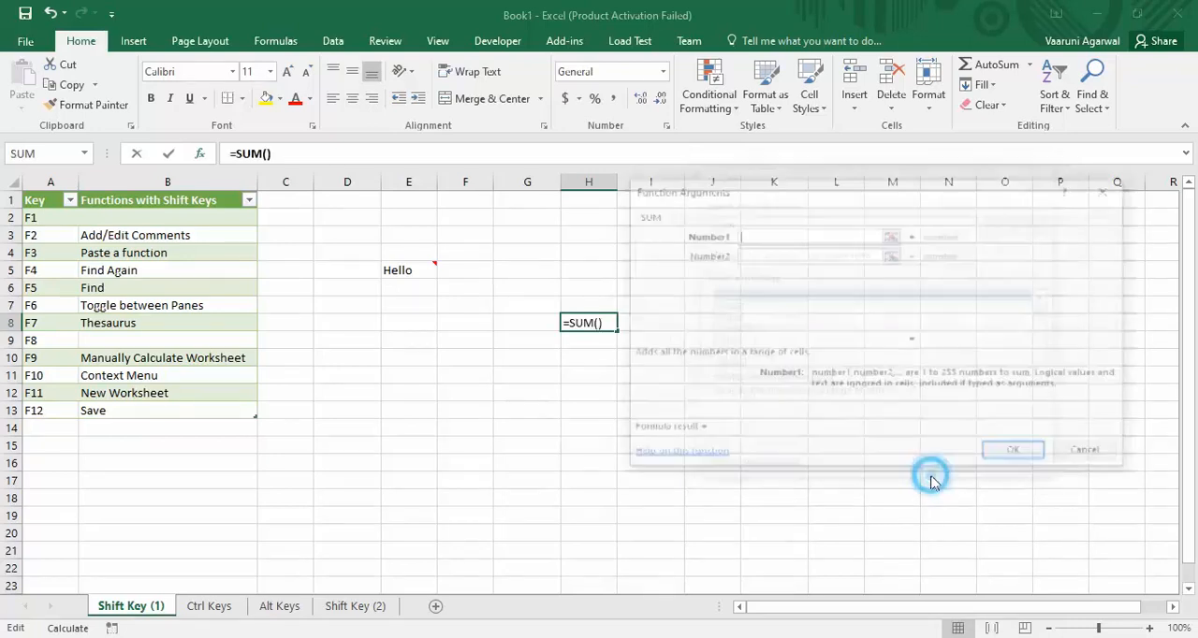
# Complete the SUM function in H8 with the arguments 89, 67, 45, 23, 23, 47 and 12.
pyautogui.moveTo(799, 187); pyautogui.dragTo(810, 225)
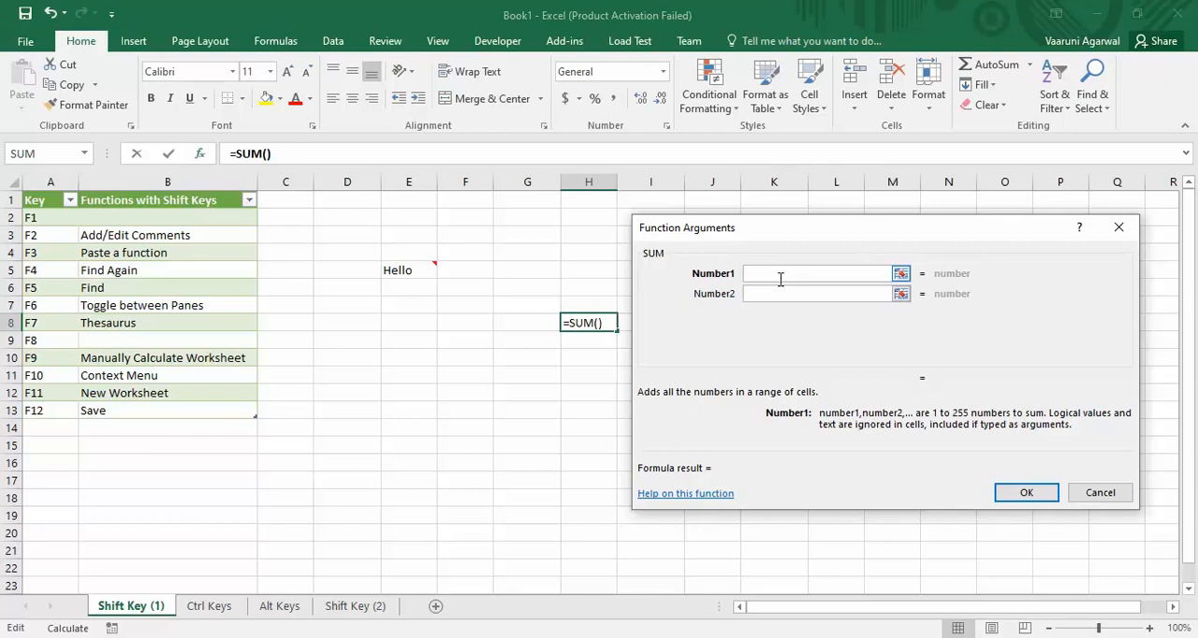
pyautogui.write('89')
pyautogui.press('Tab')
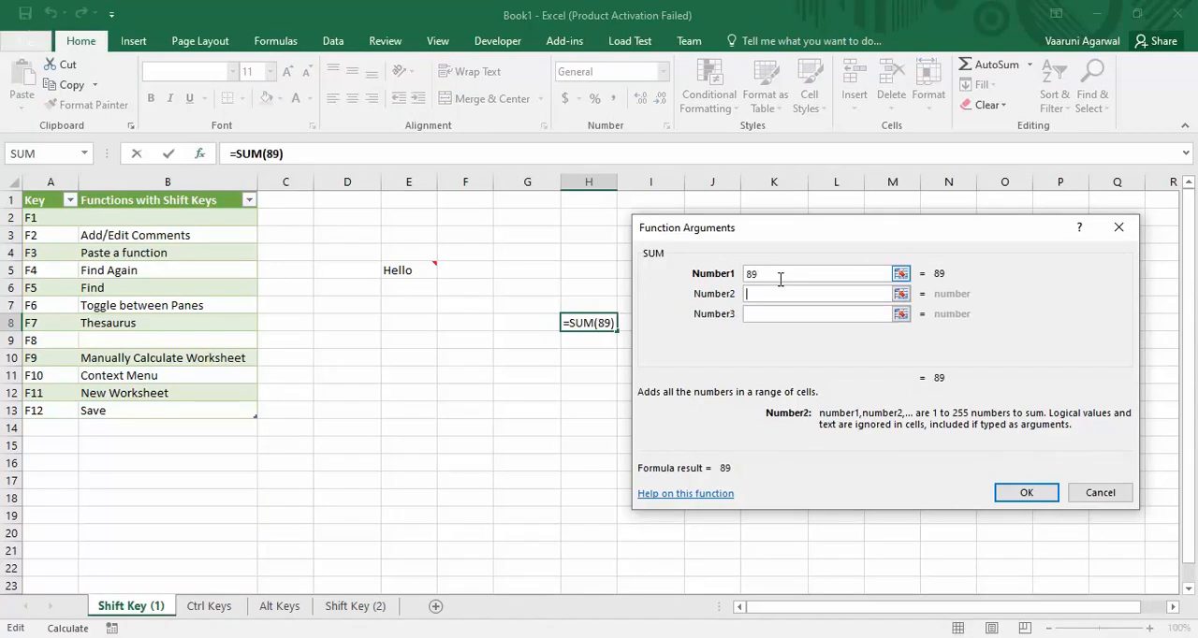
pyautogui.write('67')
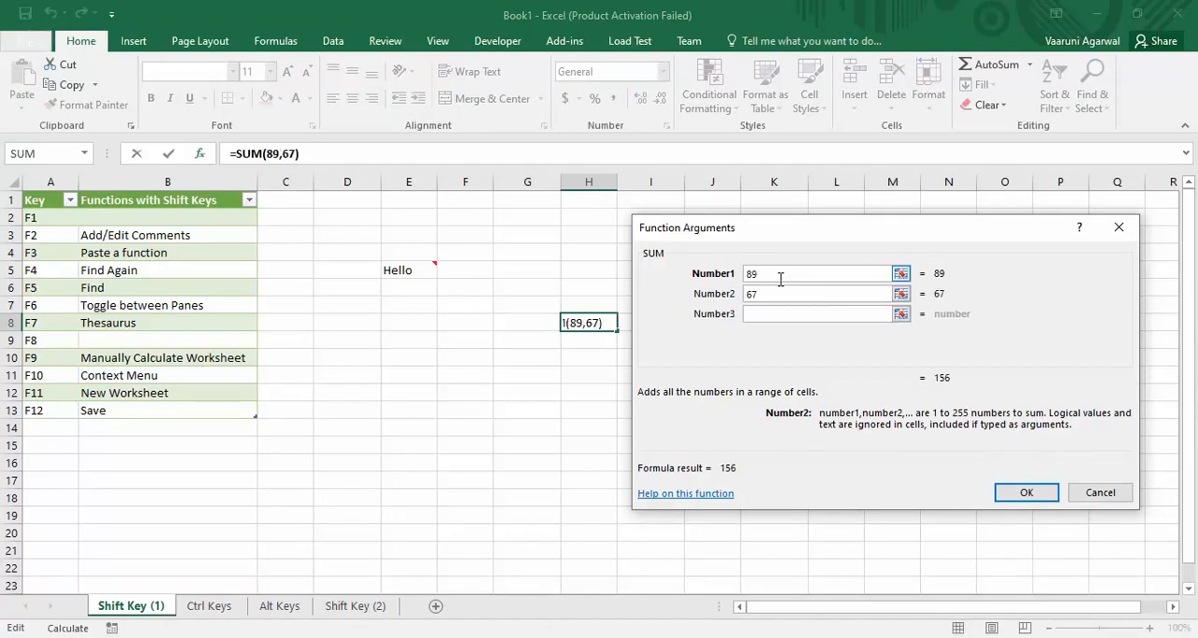
pyautogui.press('Tab')
pyautogui.write('45')
pyautogui.press('Tab')
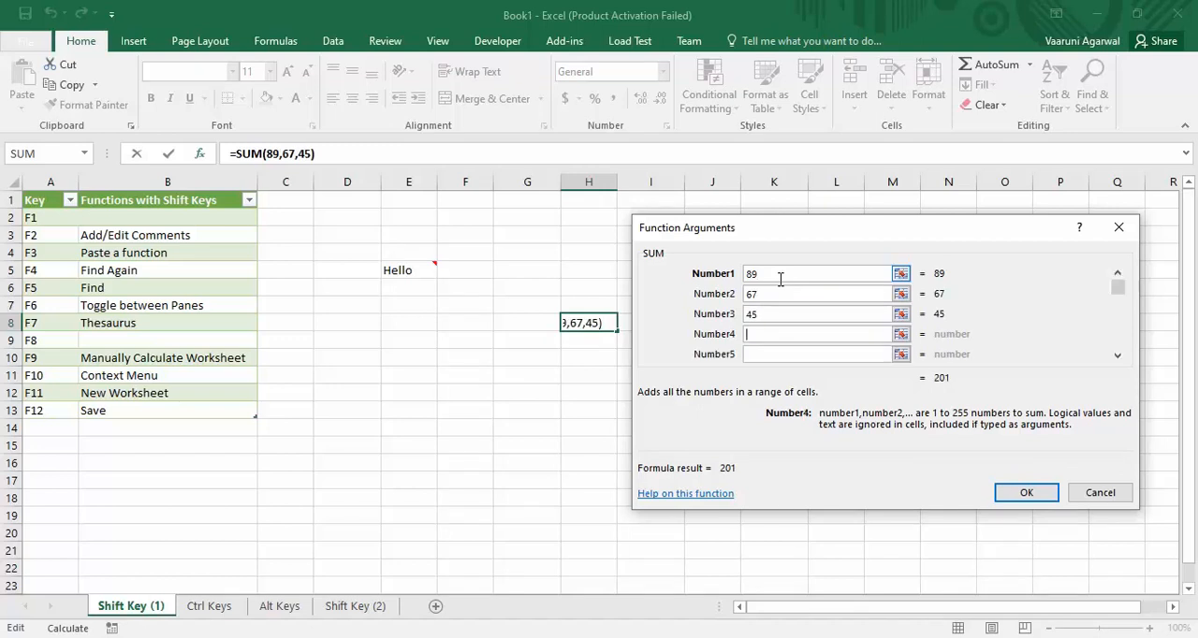
pyautogui.write('23')
pyautogui.press('Tab')
pyautogui.write('23')
pyautogui.press('Tab')
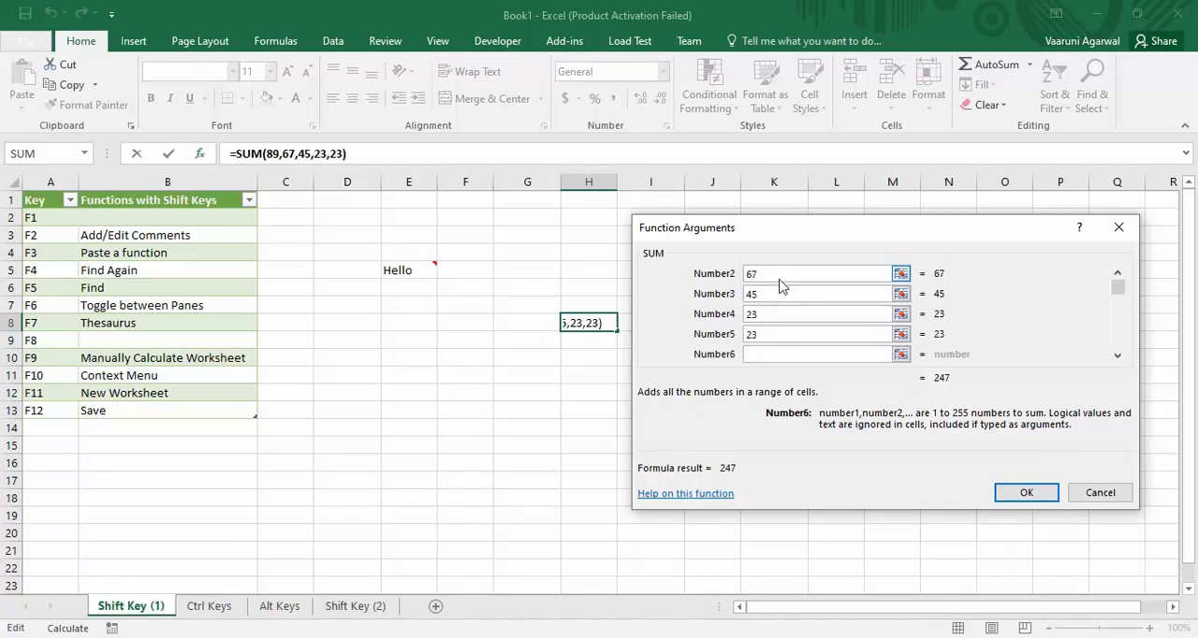
pyautogui.write('47')
pyautogui.press('Tab')
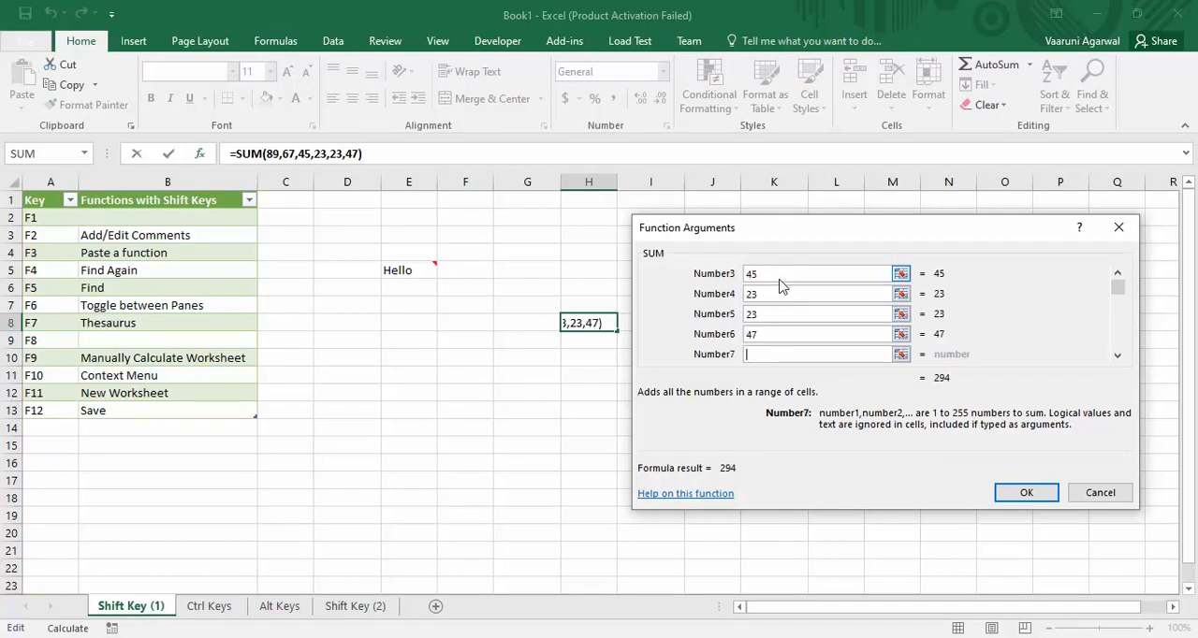
pyautogui.write('12')
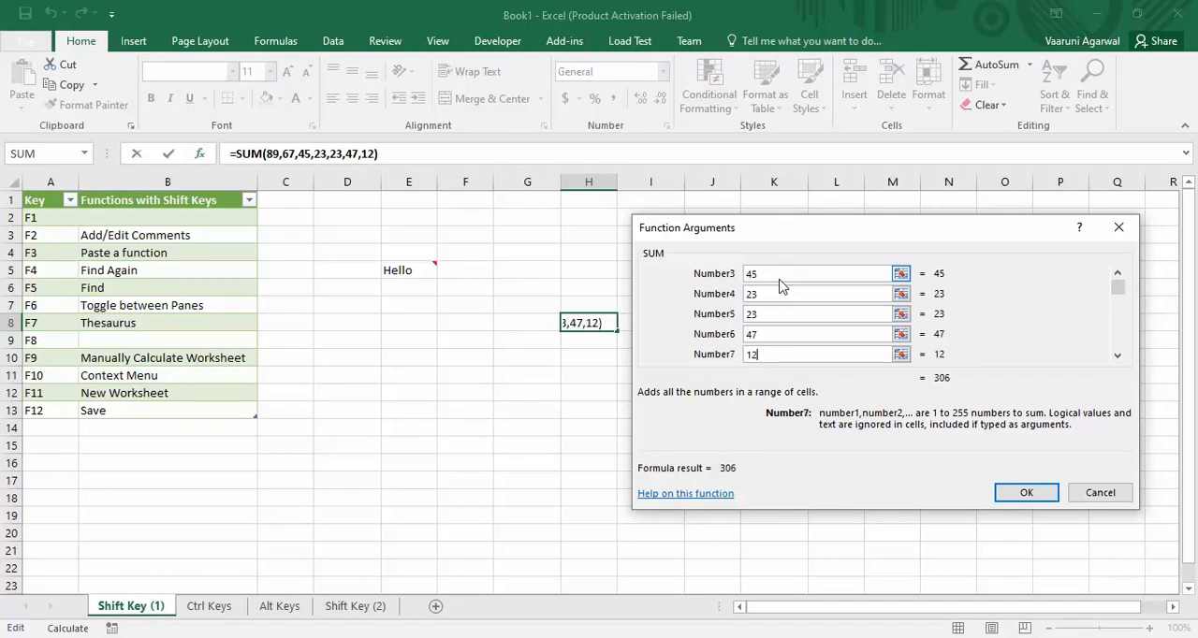
pyautogui.moveTo(1118, 287); pyautogui.dragTo(1118, 344)
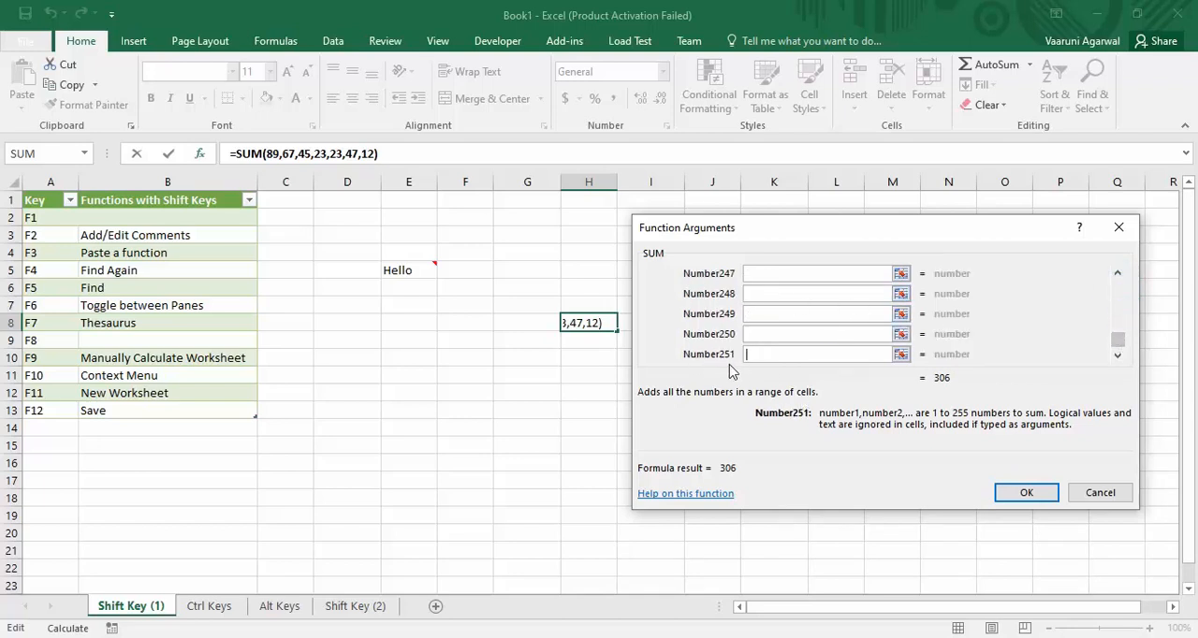
pyautogui.click(1003, 487)
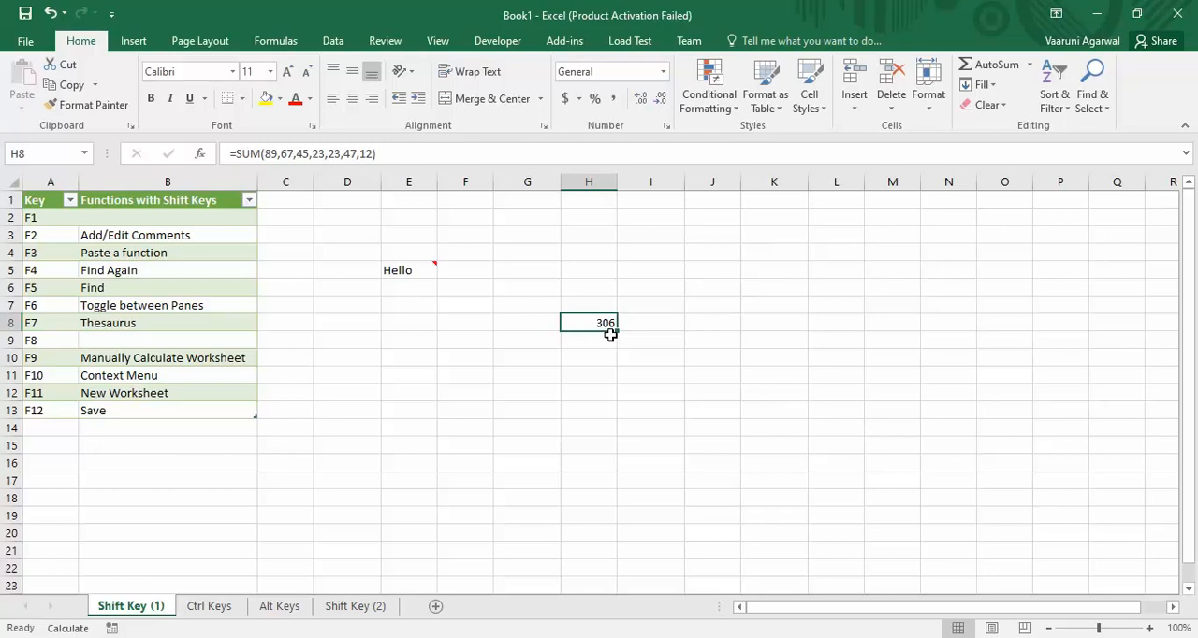
pyautogui.click(376, 153)
pyautogui.moveTo(377, 153); pyautogui.dragTo(235, 154)
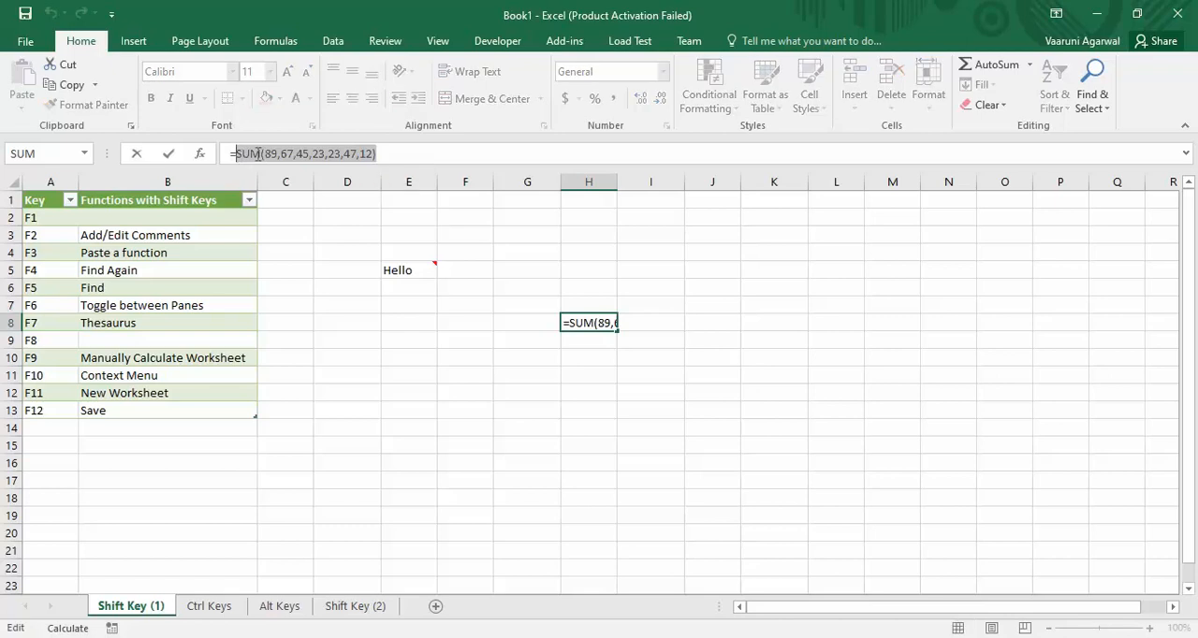
pyautogui.click(584, 359)
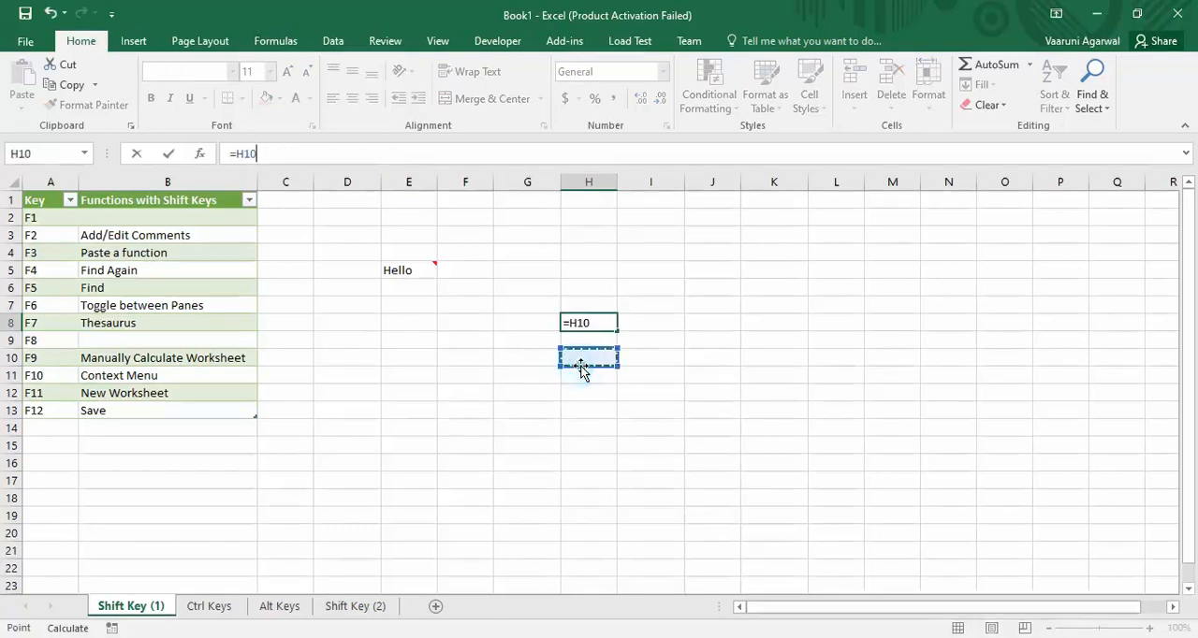
pyautogui.hotkey('ctrl', 'z')
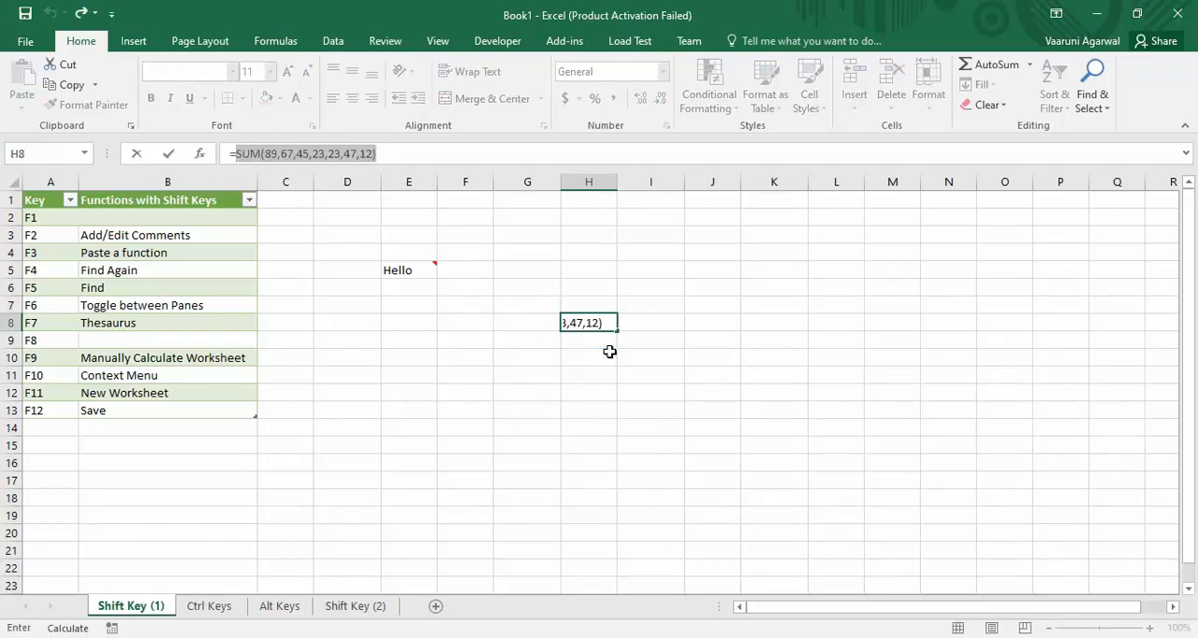
pyautogui.press('Return')
pyautogui.click(583, 321)
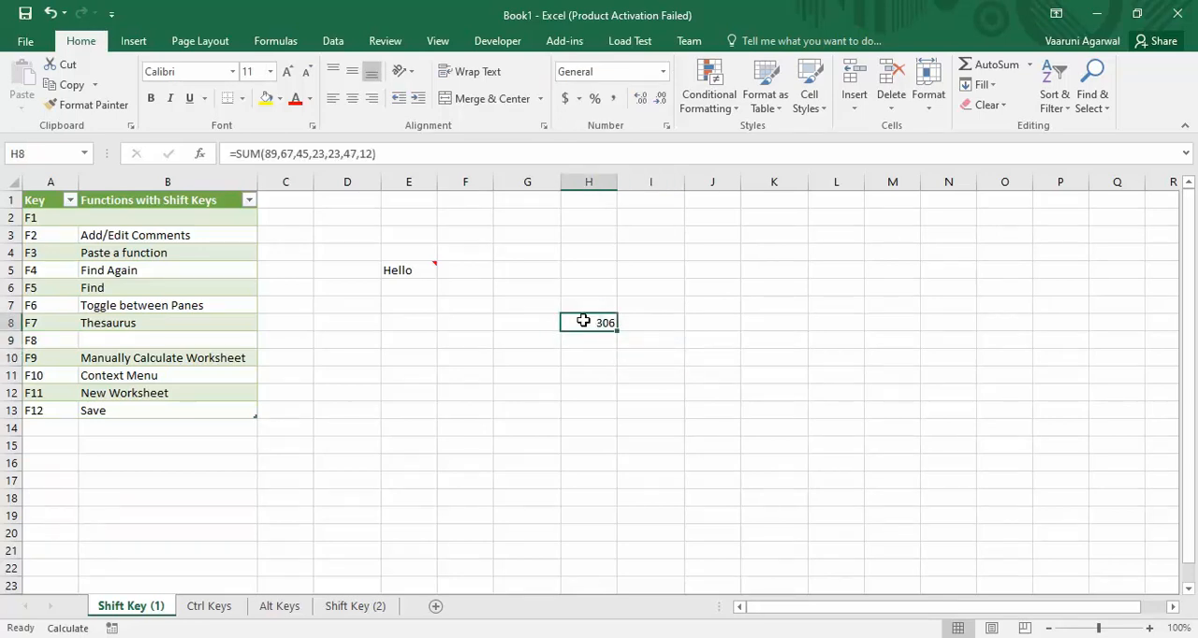
# Find the text "Hello" in the worksheet, going to the next match, and close the search.
pyautogui.click(652, 301)
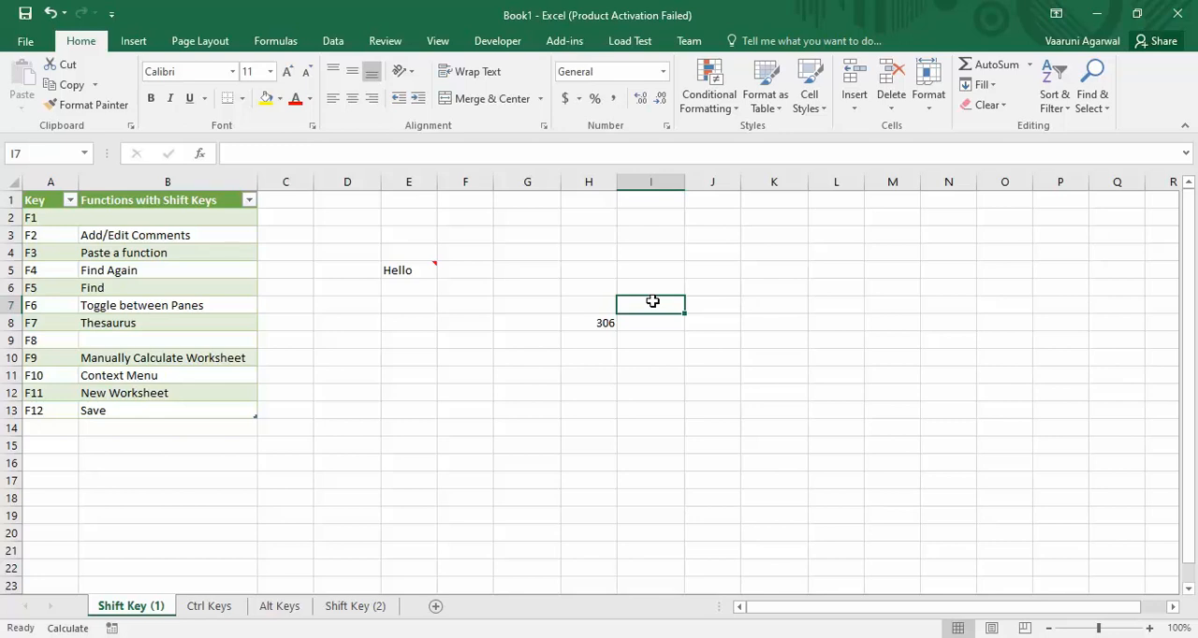
pyautogui.hotkey('shift', 'F5')
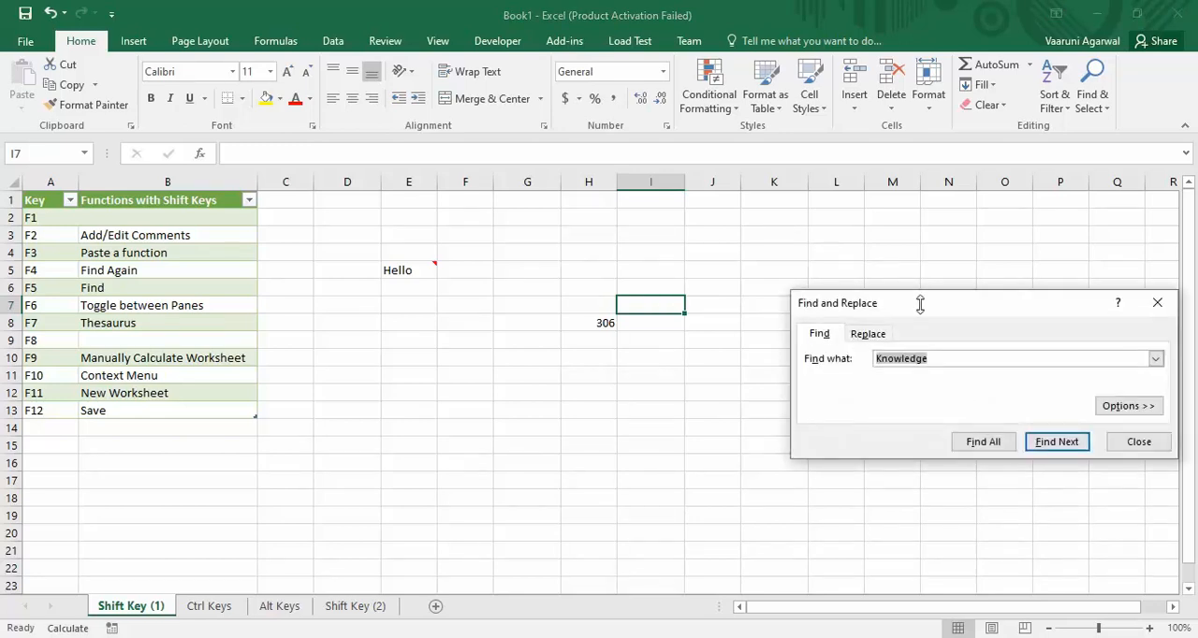
pyautogui.moveTo(903, 308); pyautogui.dragTo(612, 220)
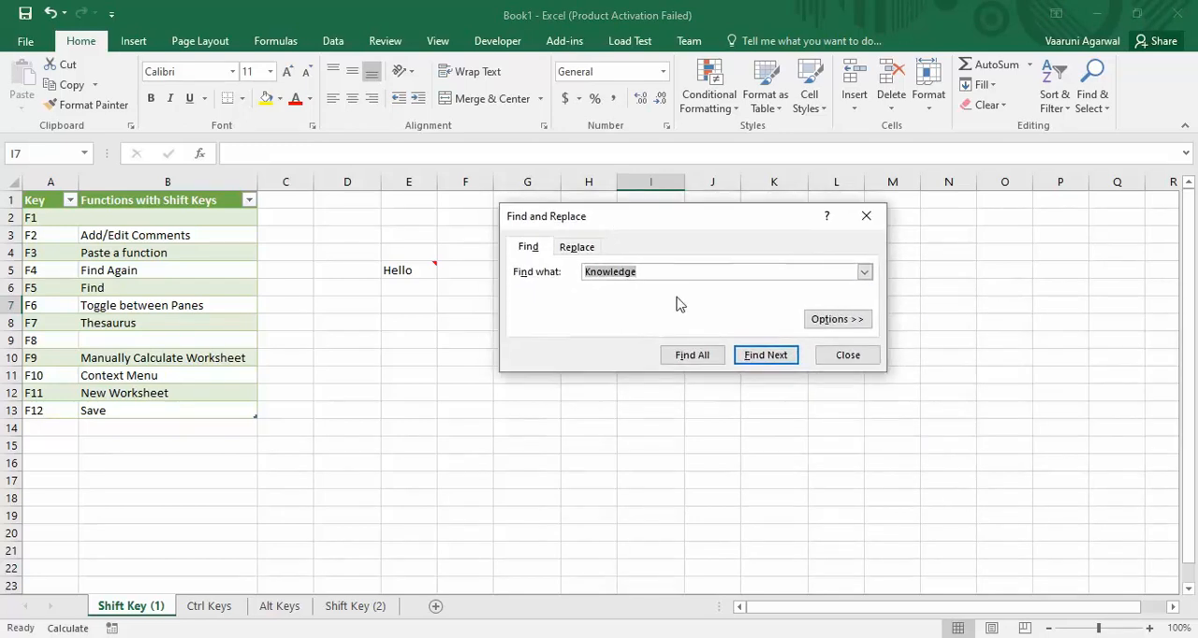
pyautogui.write('Hello')
pyautogui.click(769, 356)
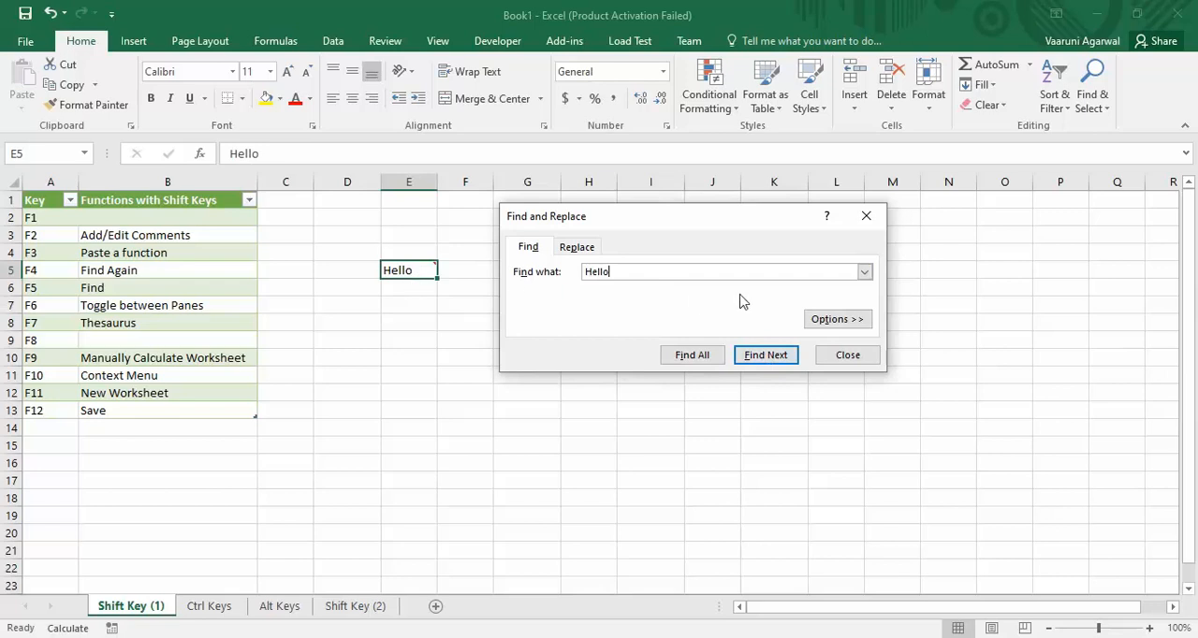
pyautogui.click(856, 361)
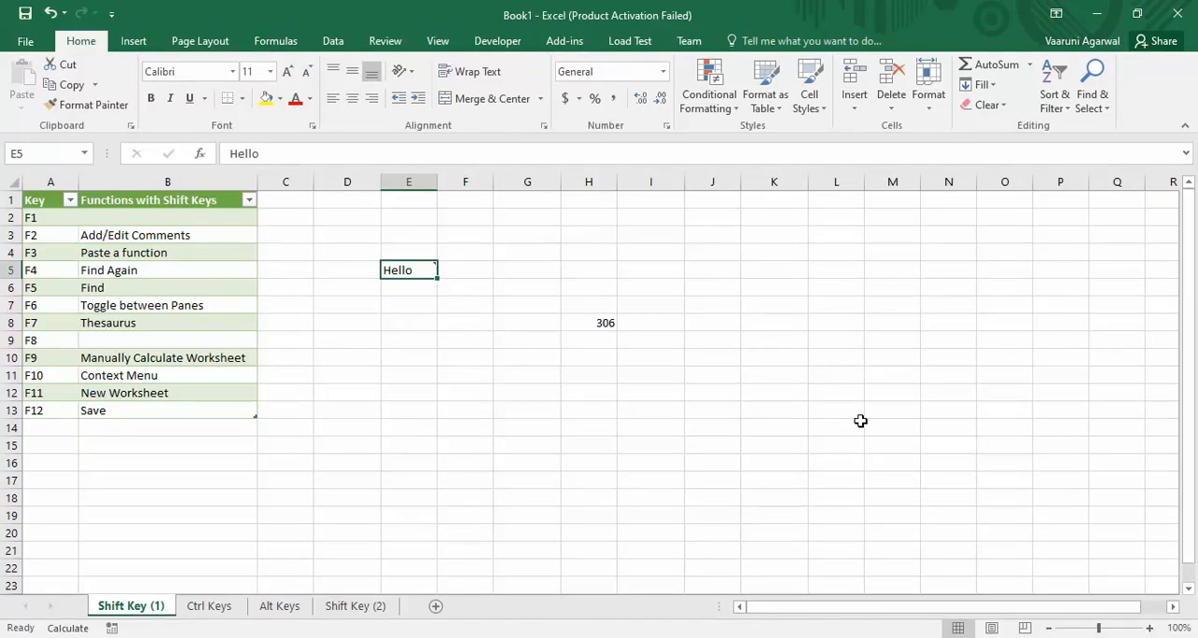
# Enter the word "Hello" in cells F9 and E12.
pyautogui.click(473, 345)
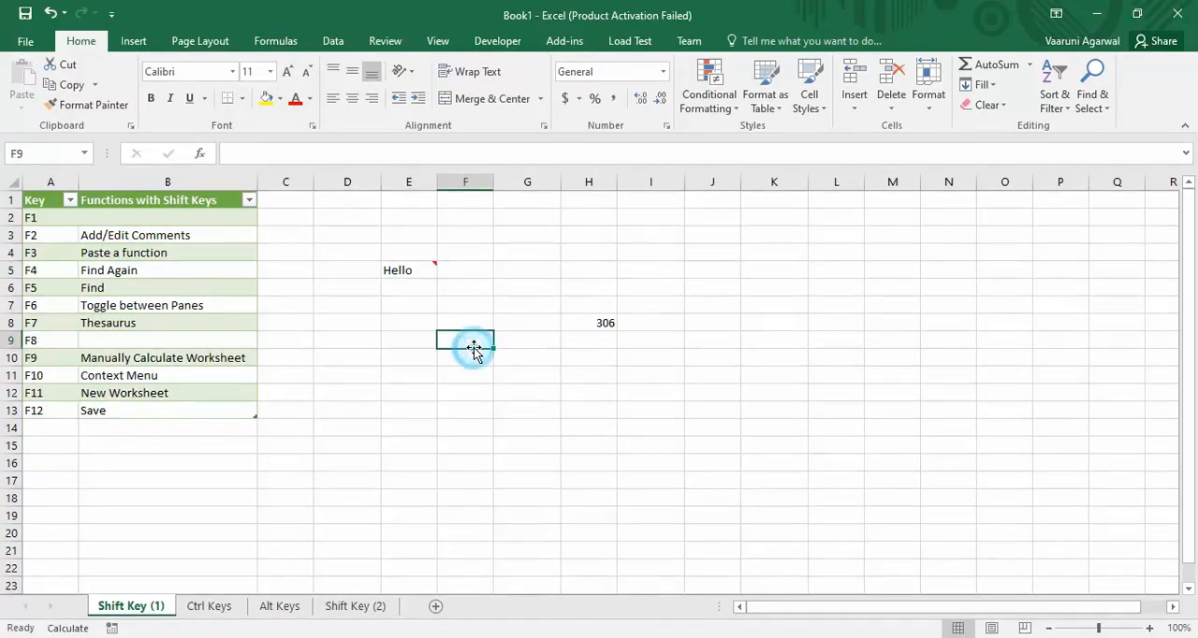
pyautogui.write('Hello')
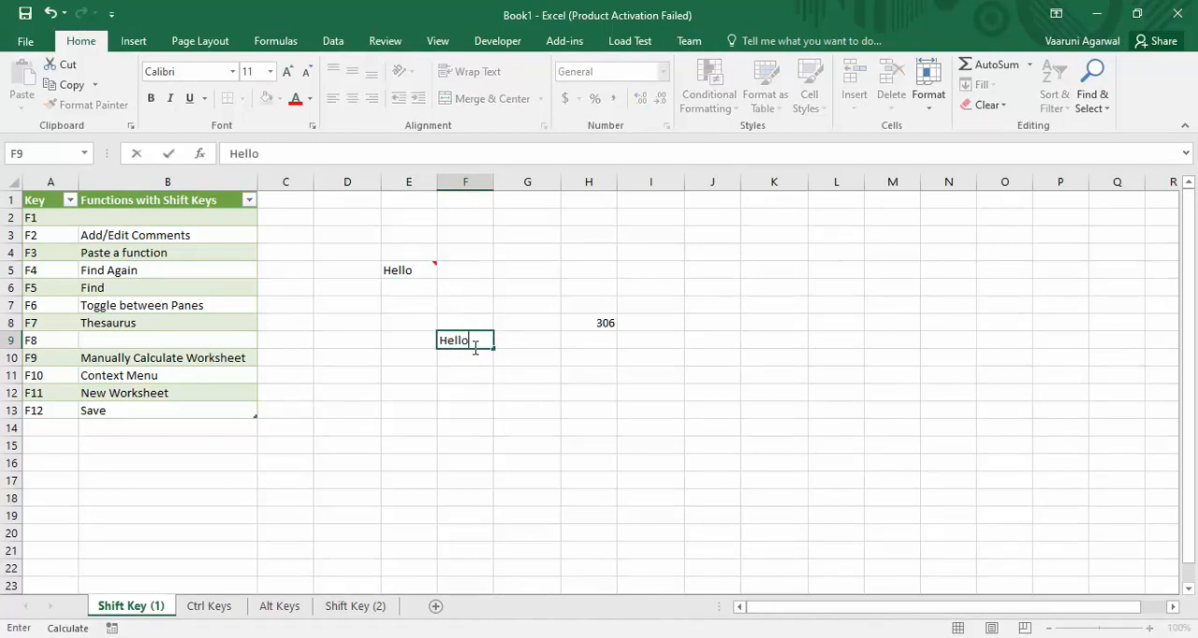
pyautogui.press('Return')
pyautogui.click(387, 392)
pyautogui.write('Hello')
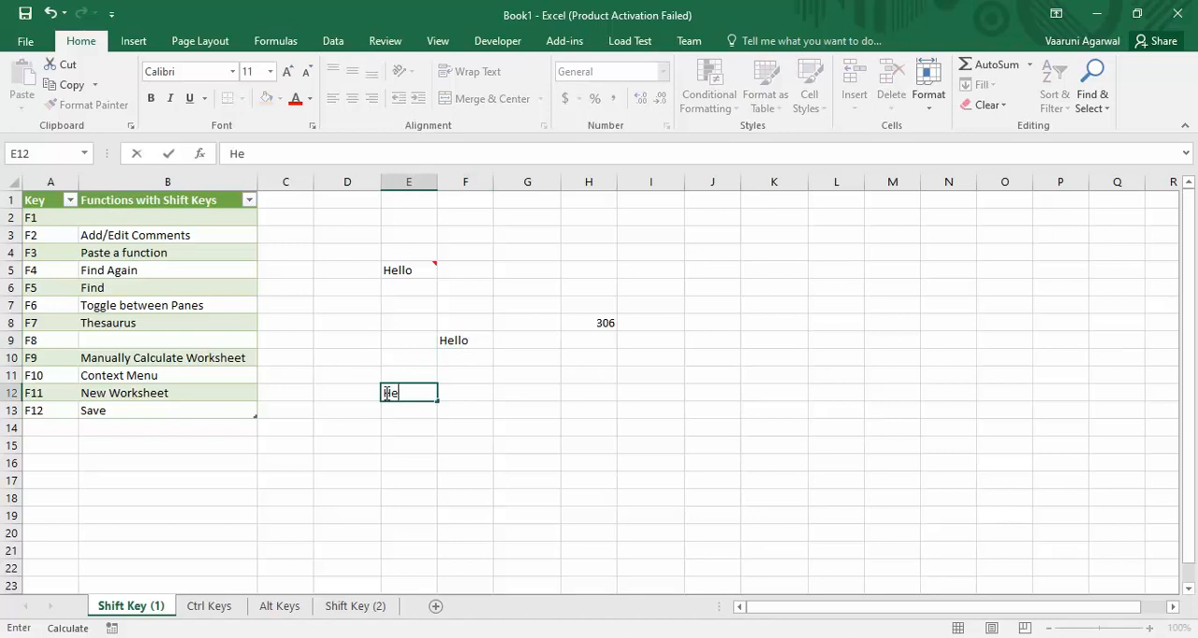
pyautogui.press('Return')
# Repeat the last search from cell F12 several times to step through all the Hello cells.
pyautogui.click(466, 396)
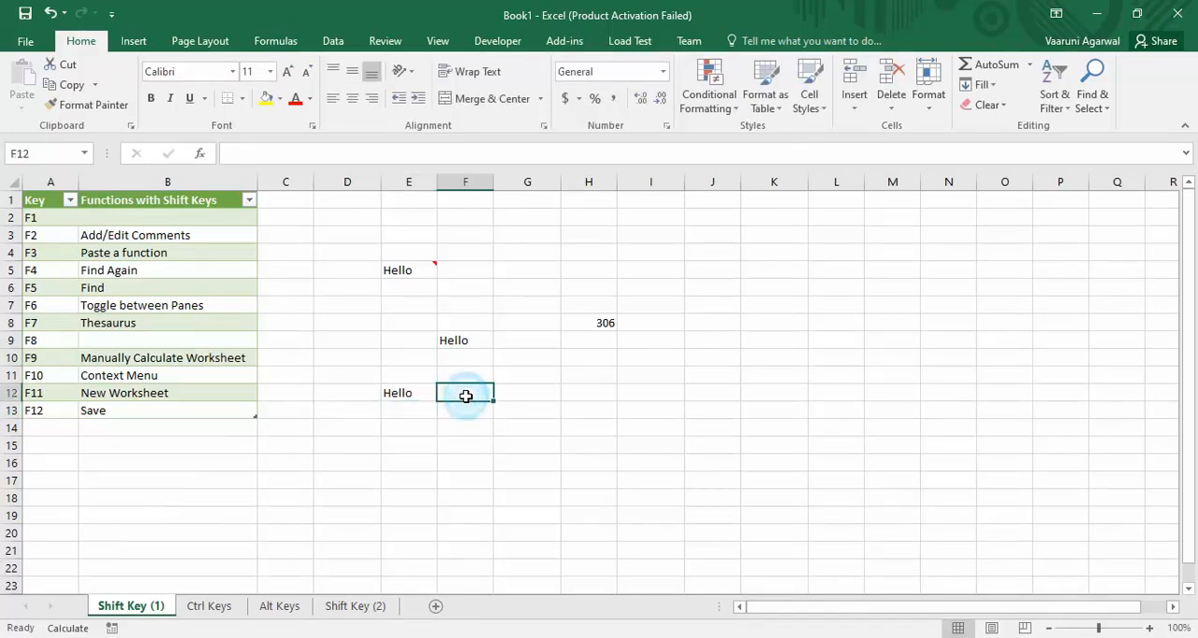
pyautogui.hotkey('shift', 'F4')
pyautogui.hotkey('shift', 'F4')
pyautogui.hotkey('shift', 'F4')
pyautogui.hotkey('shift', 'F4')
pyautogui.hotkey('shift', 'F4')
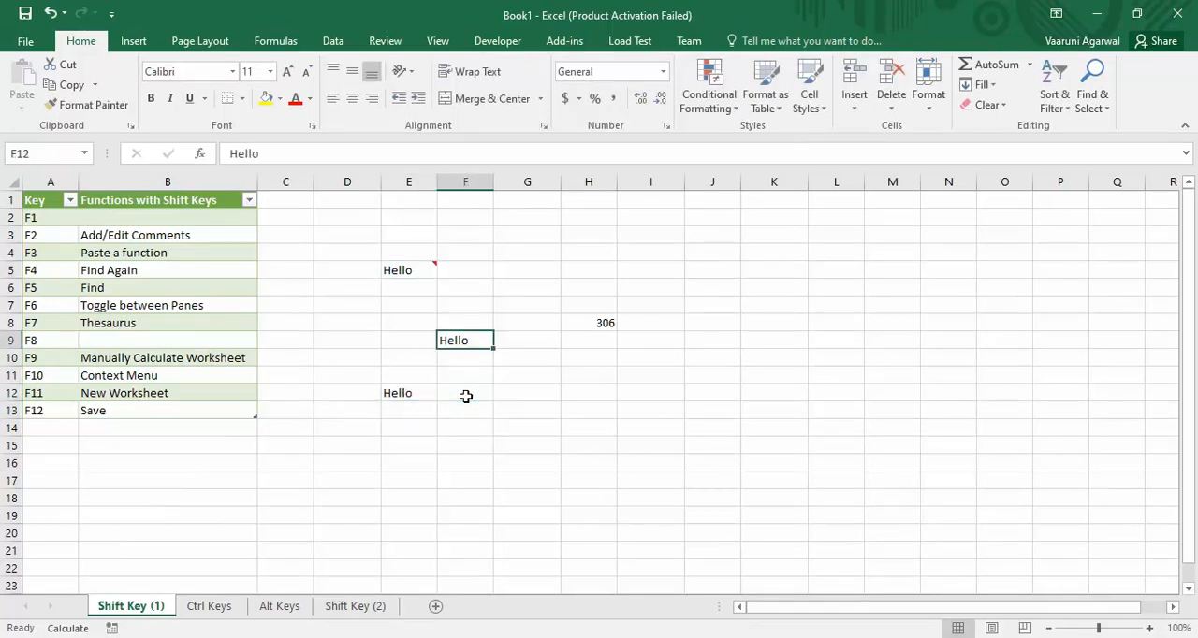
pyautogui.hotkey('shift', 'F4')
pyautogui.hotkey('shift', 'F4')
pyautogui.hotkey('shift', 'F4')
pyautogui.hotkey('shift', 'F4')
pyautogui.hotkey('shift', 'F4')
pyautogui.hotkey('shift', 'F4')
pyautogui.hotkey('shift', 'F4')
pyautogui.hotkey('shift', 'F4')
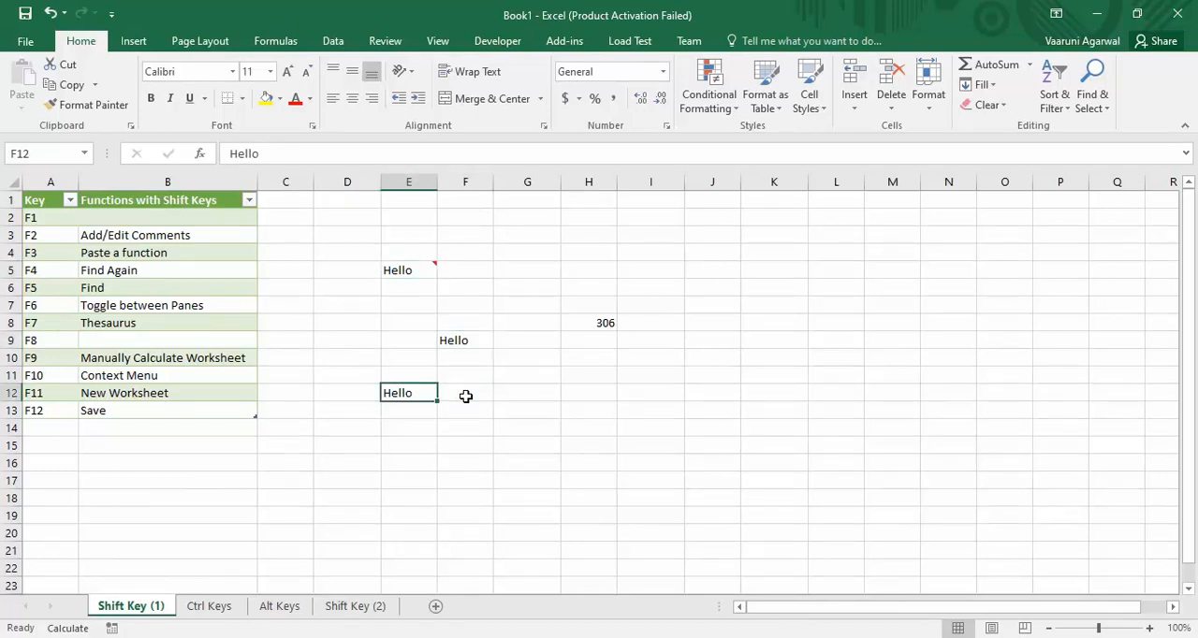
pyautogui.hotkey('shift', 'F4')
pyautogui.hotkey('shift', 'F4')
pyautogui.hotkey('shift', 'F4')
pyautogui.hotkey('shift', 'F4')
pyautogui.hotkey('shift', 'F4')
pyautogui.hotkey('shift', 'F4')
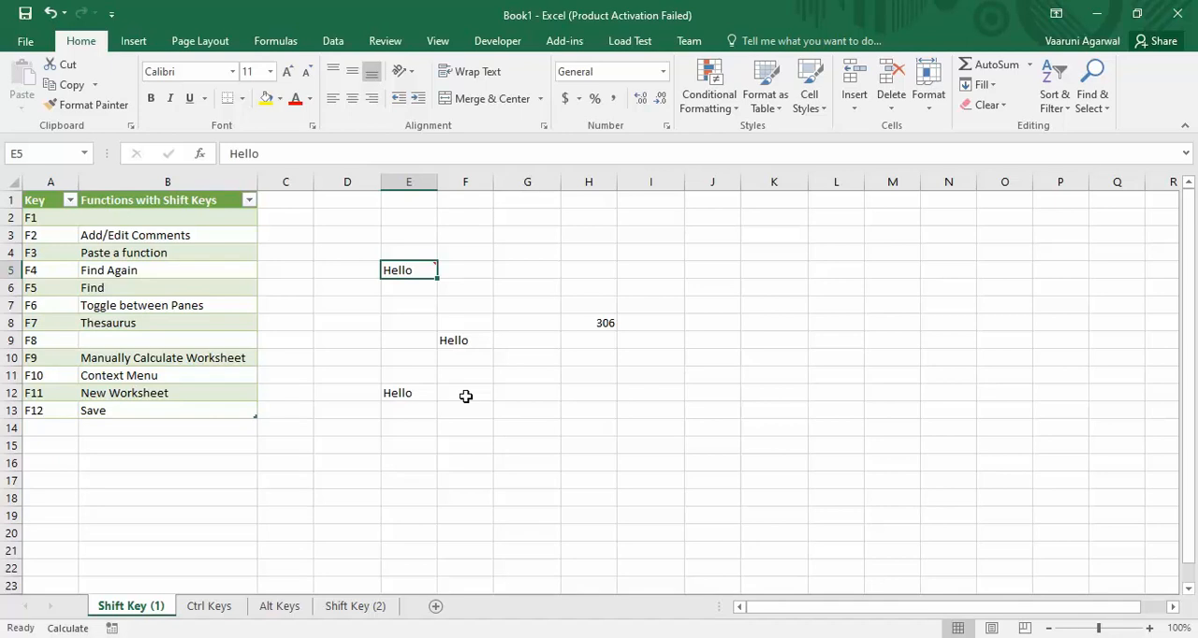
pyautogui.click(565, 432)
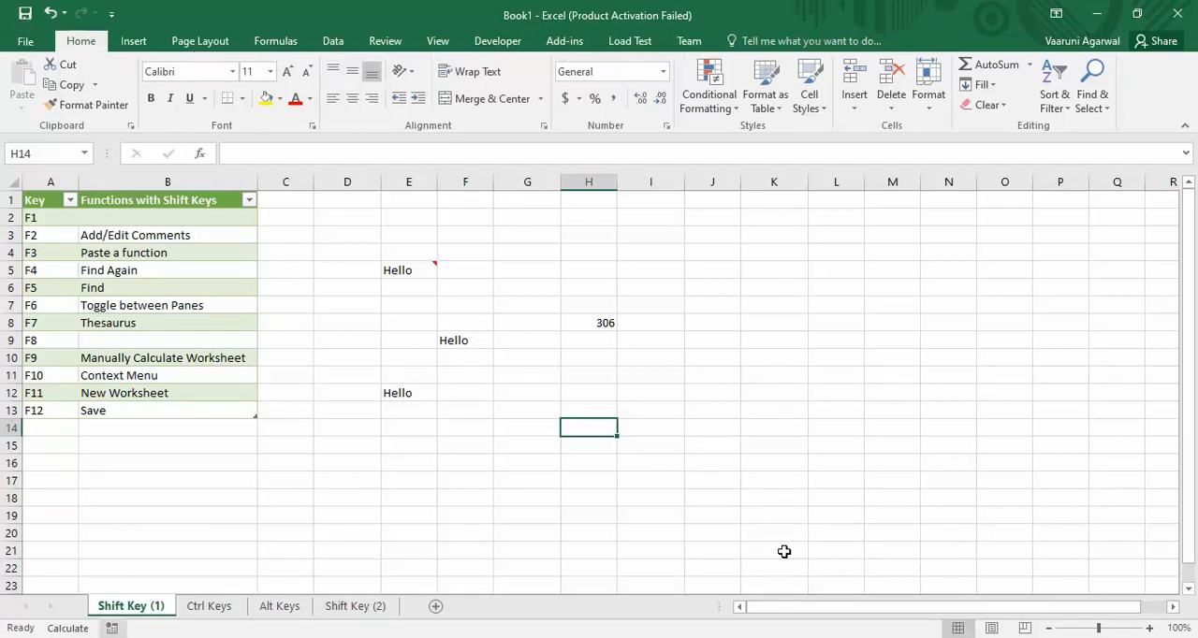
pyautogui.press('alt')
pyautogui.press('alt')
pyautogui.click(749, 461)
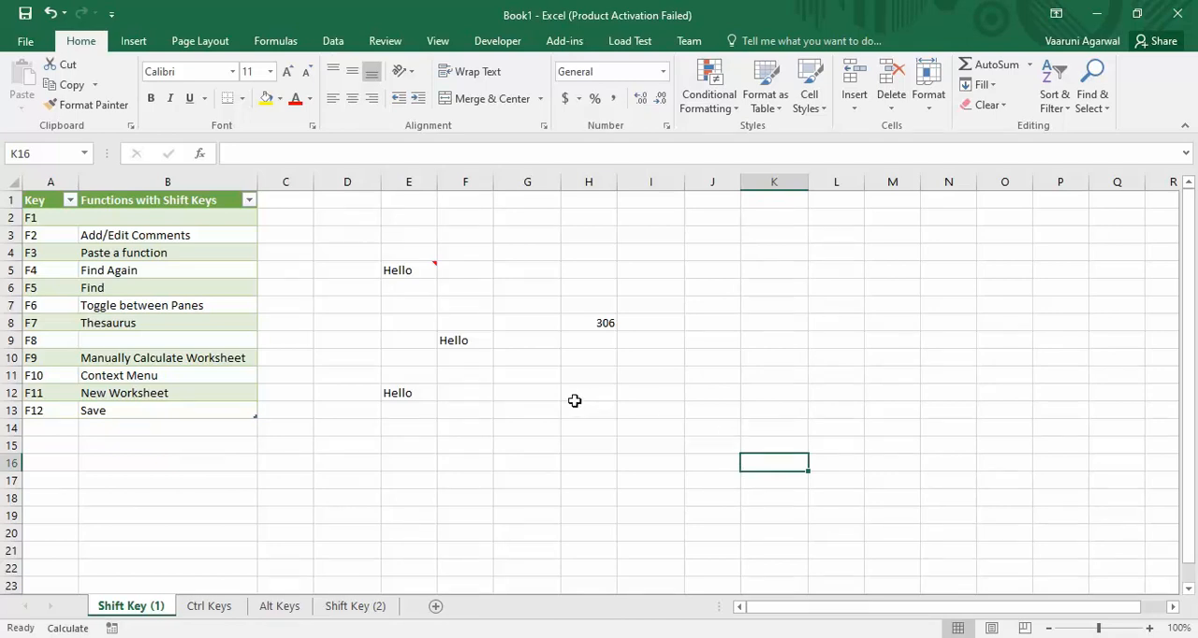
pyautogui.click(541, 404)
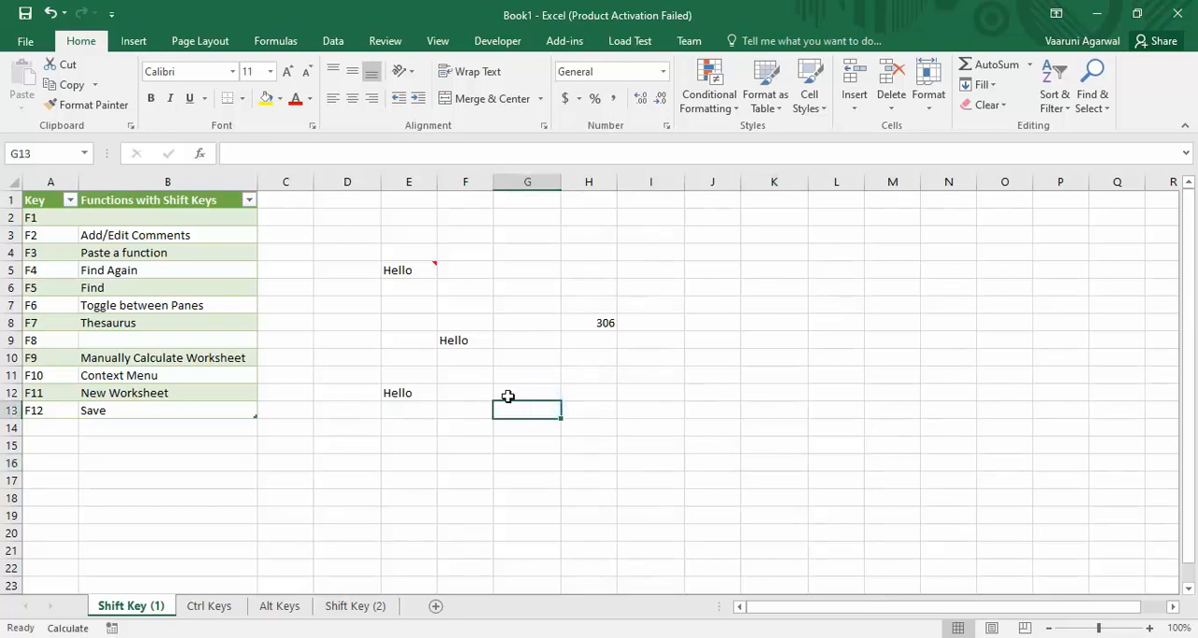
# Look up the word in cell F9 in the Thesaurus, then close the results.
pyautogui.click(467, 343)
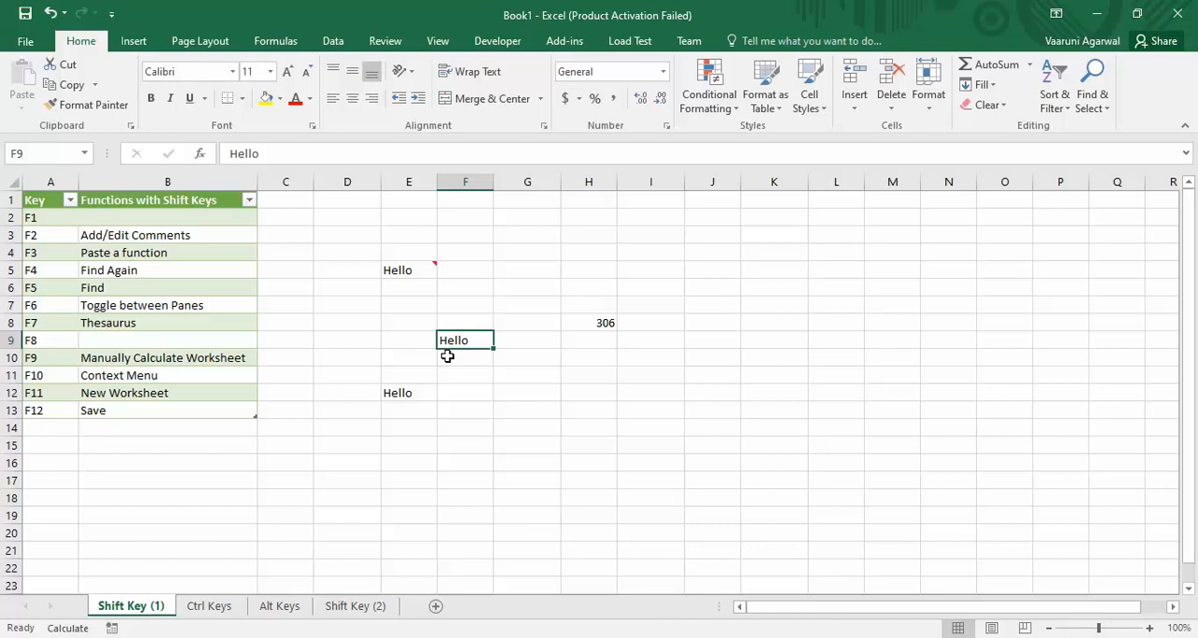
pyautogui.hotkey('shift', 'F7')
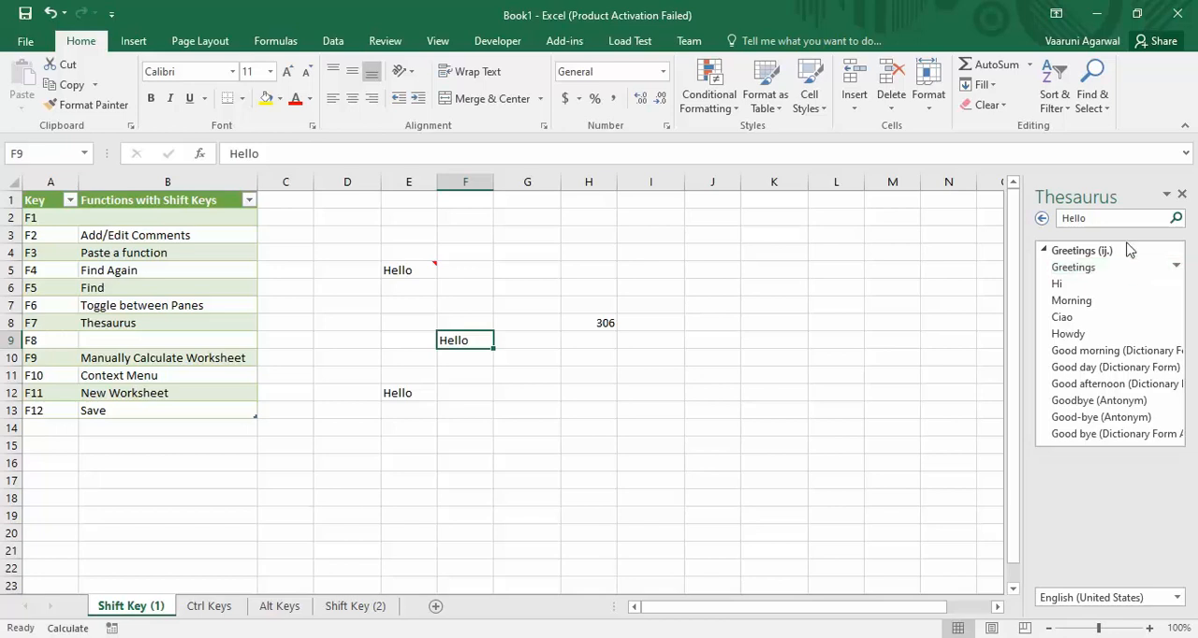
pyautogui.click(1180, 193)
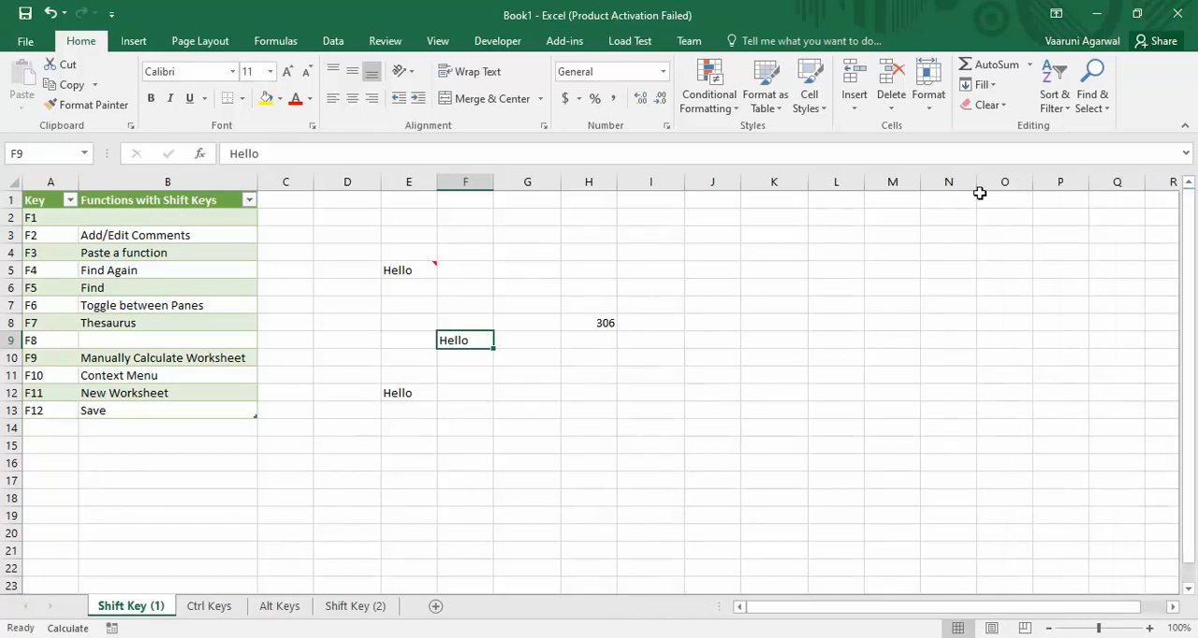
pyautogui.click(644, 361)
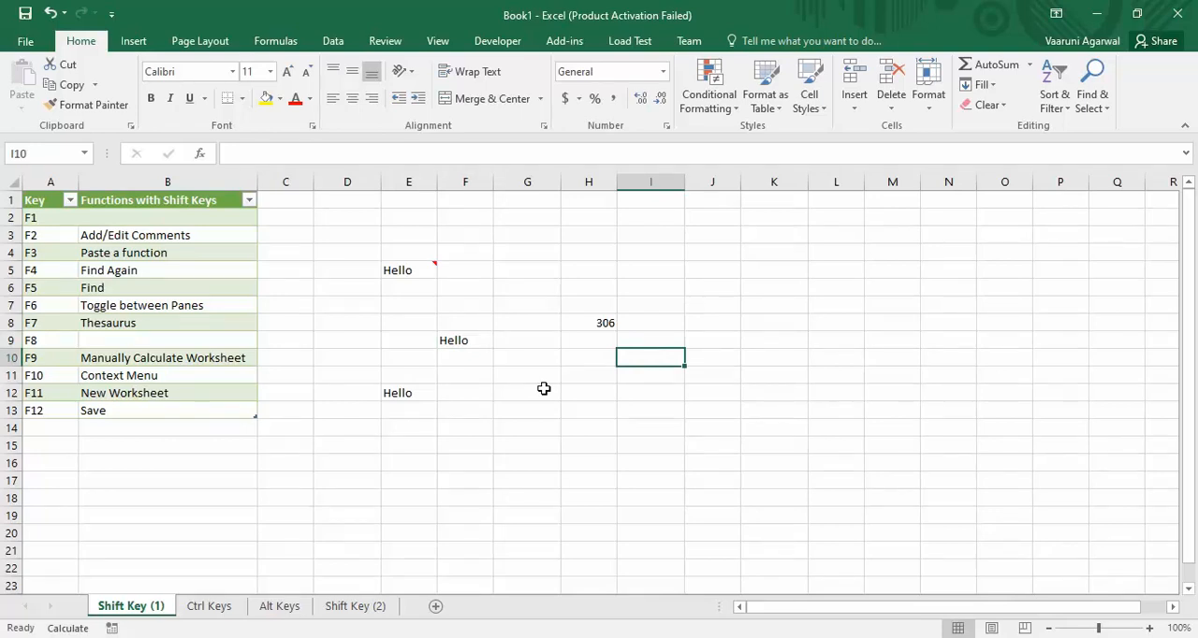
# Enter the numbers 89, 78, 67, 89, 45 and 67 in cells K7 to K12.
pyautogui.click(750, 308)
pyautogui.write('89')
pyautogui.press('Return')
pyautogui.write('78')
pyautogui.press('Return')
pyautogui.write('67')
pyautogui.press('Return')
pyautogui.write('89')
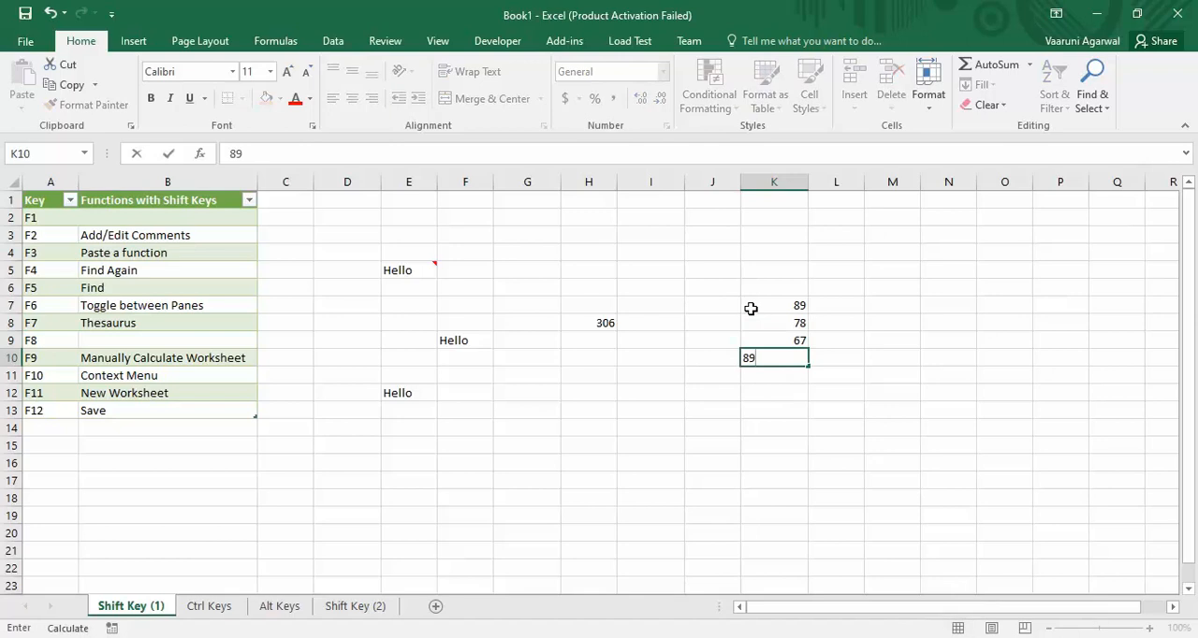
pyautogui.press('Return')
pyautogui.write('45')
pyautogui.press('Return')
pyautogui.write('67')
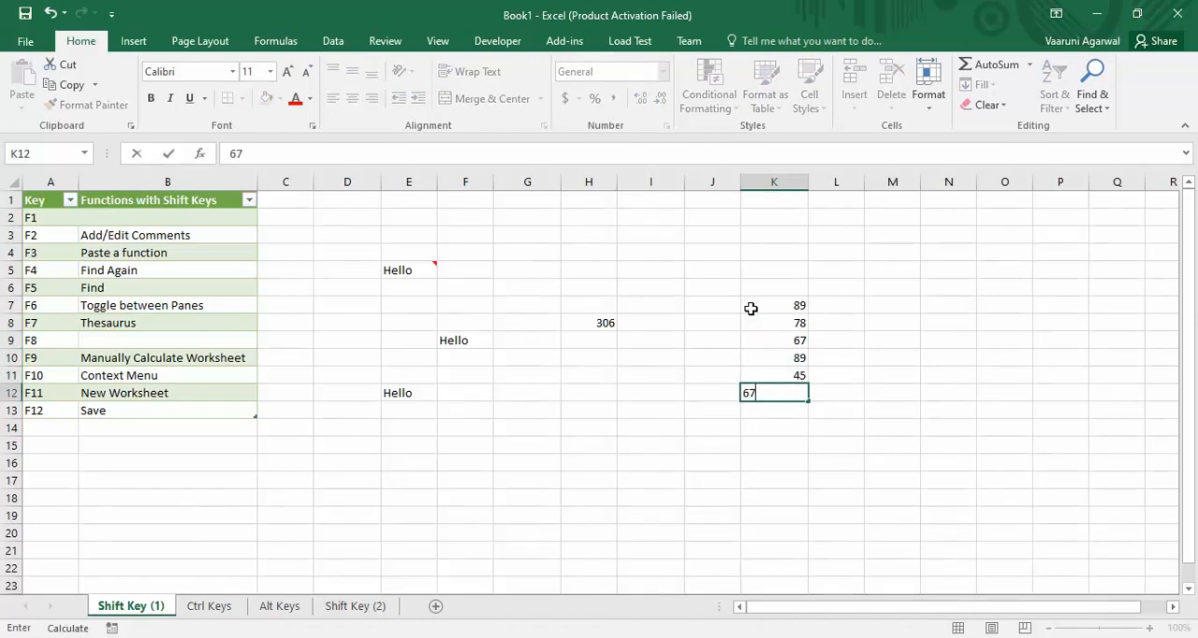
pyautogui.press('Return')
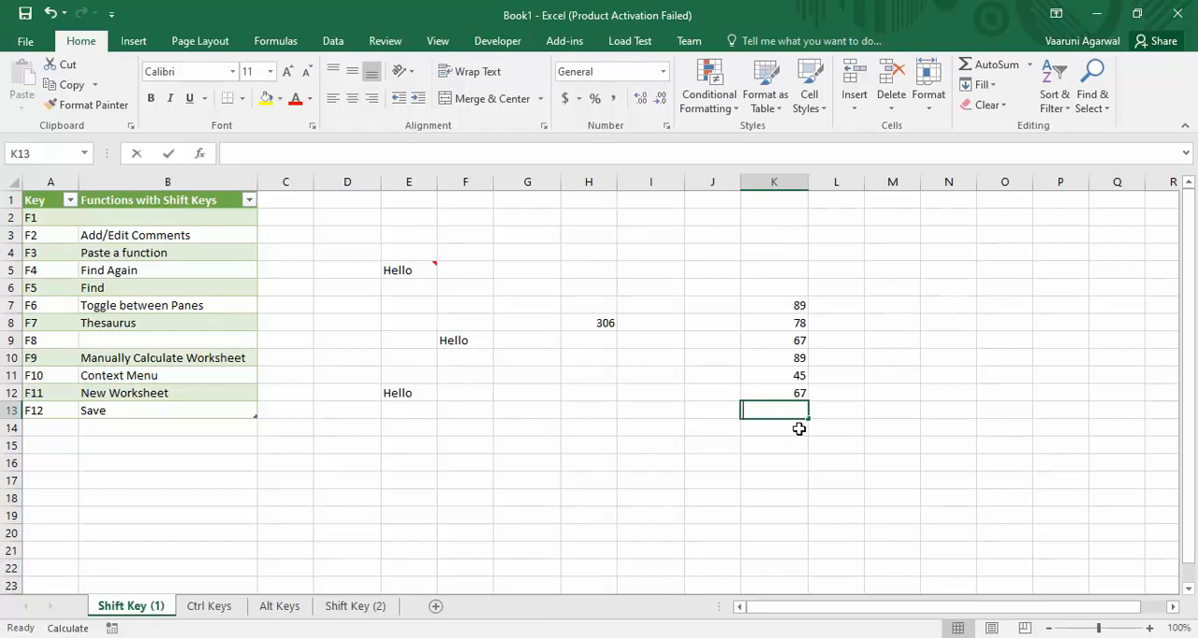
# Total the numbers in cell K13 with the formula =SUM(K7:K12).
pyautogui.write('=sum')
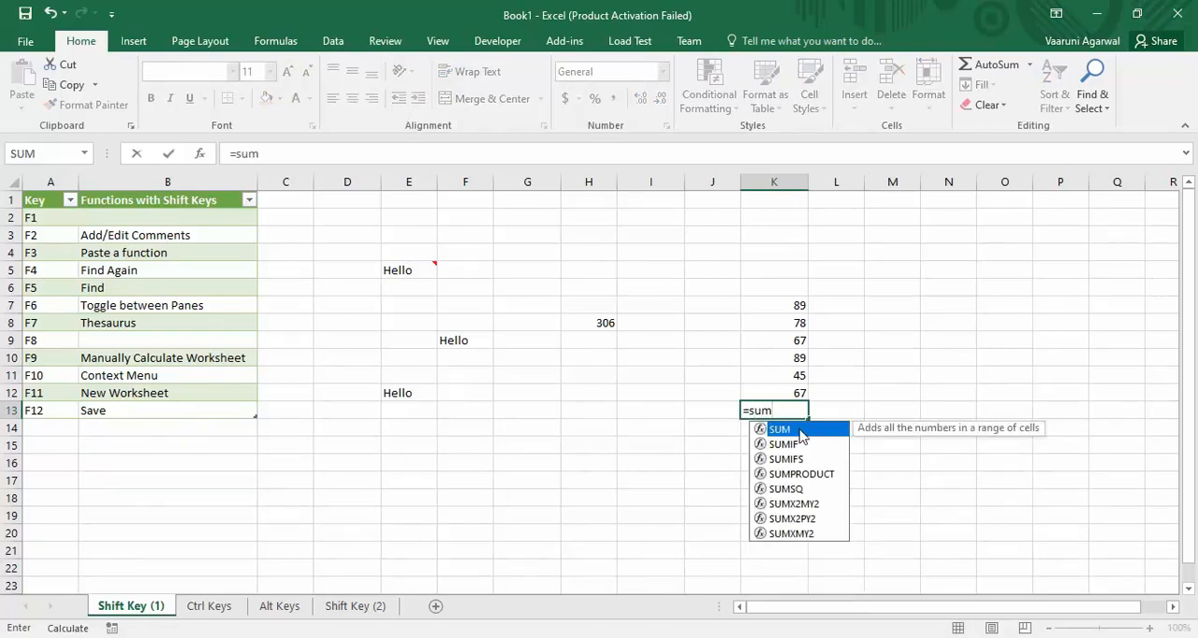
pyautogui.write('(')
pyautogui.moveTo(791, 303); pyautogui.dragTo(776, 394)
pyautogui.write(')')
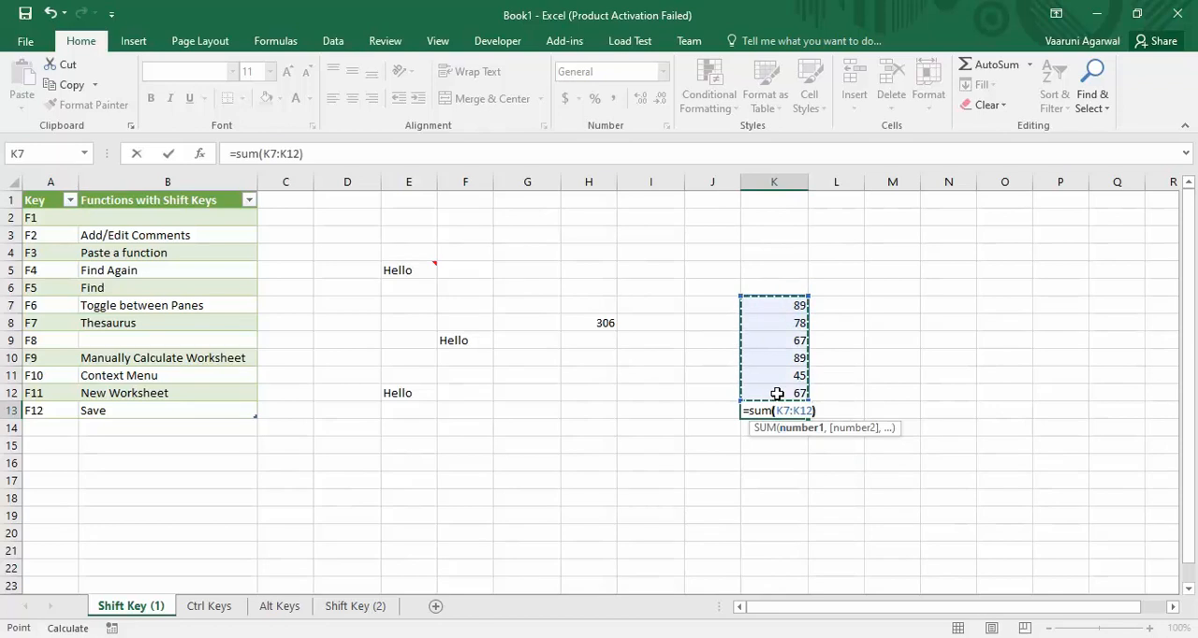
pyautogui.press('Return')
pyautogui.click(792, 413)
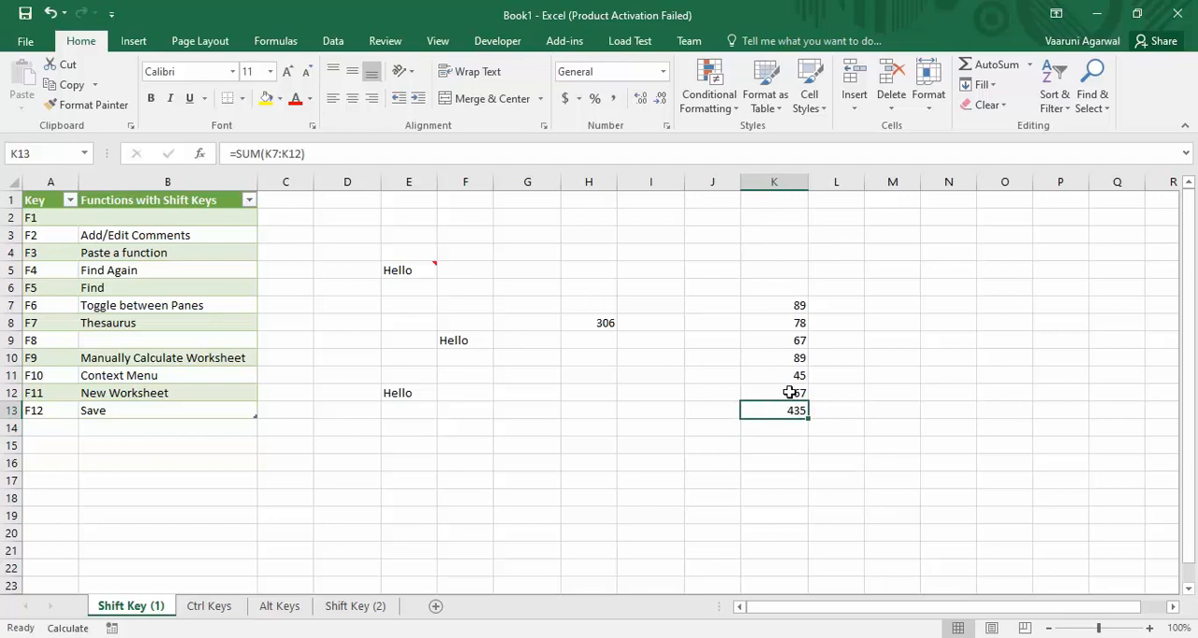
# Change the value in cell K7 to 30.
pyautogui.doubleClick(795, 305)
pyautogui.doubleClick(796, 305)
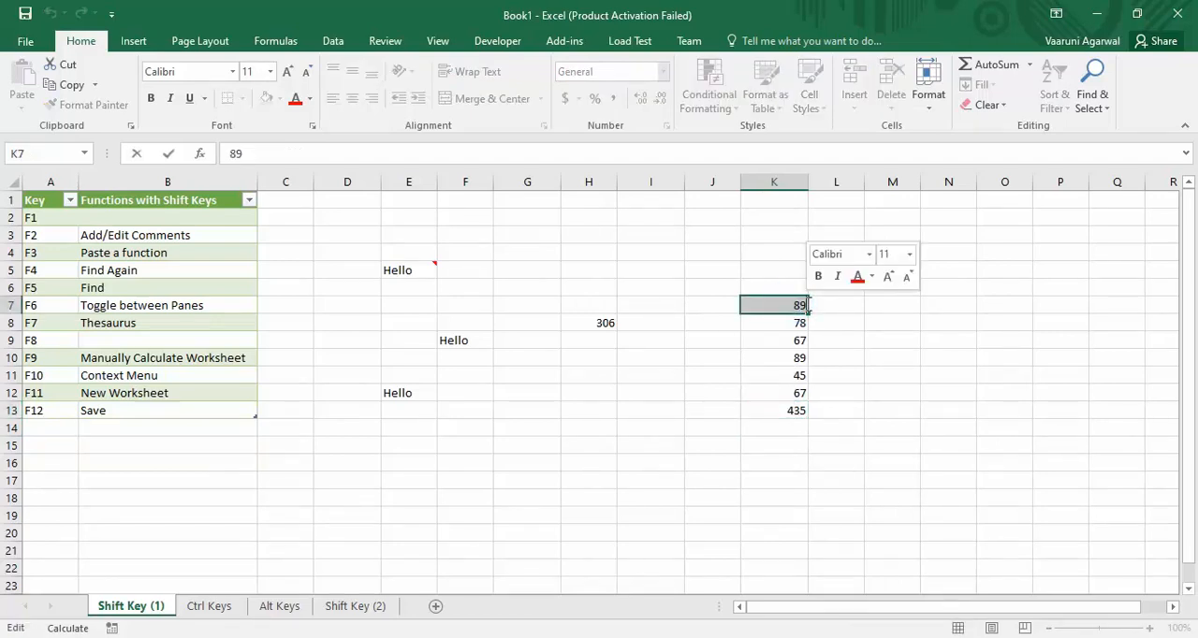
pyautogui.write('30')
pyautogui.press('Return')
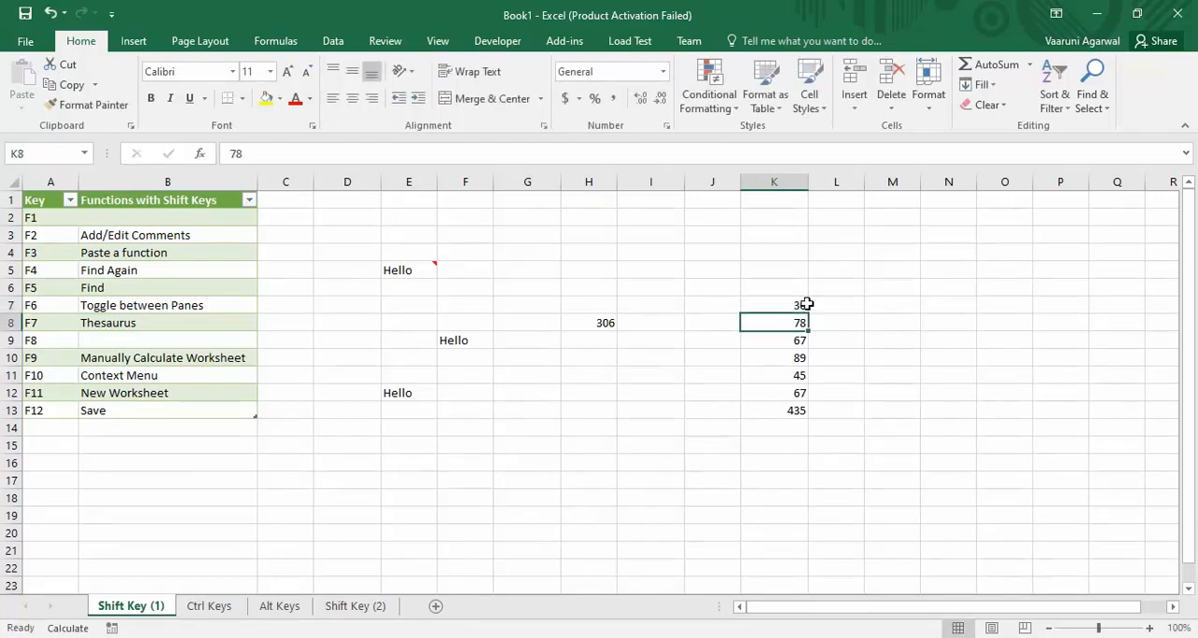
# Compare the automatic sum of the selected range K7:K12 with the formula result in K13.
pyautogui.click(873, 389)
pyautogui.moveTo(797, 308); pyautogui.dragTo(789, 391)
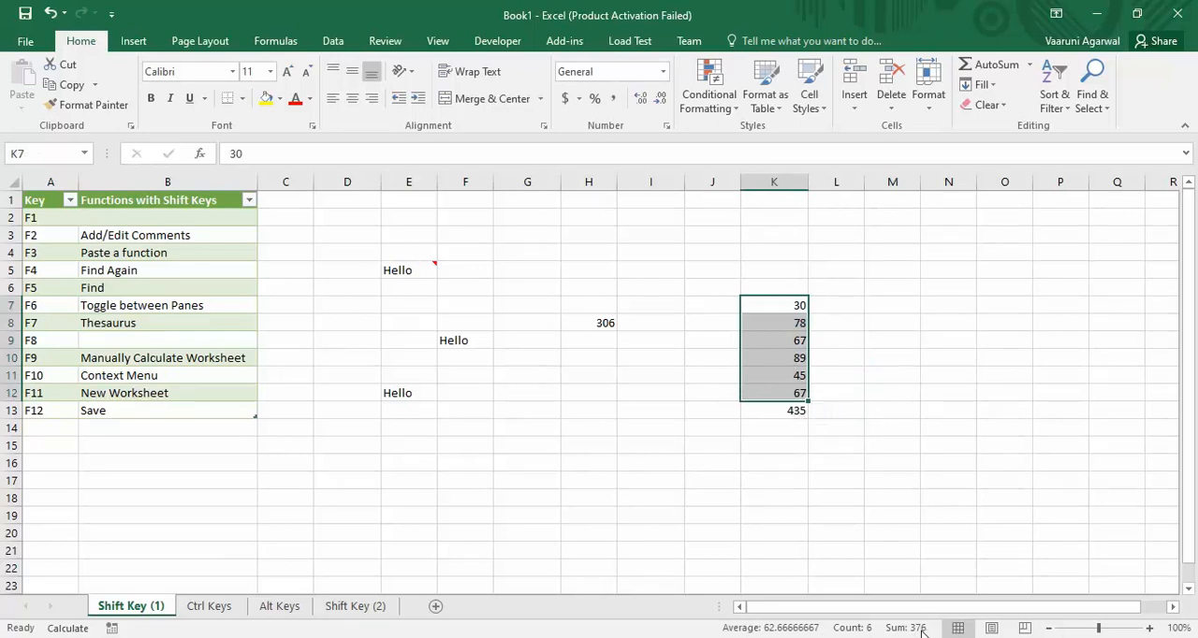
pyautogui.click(781, 411)
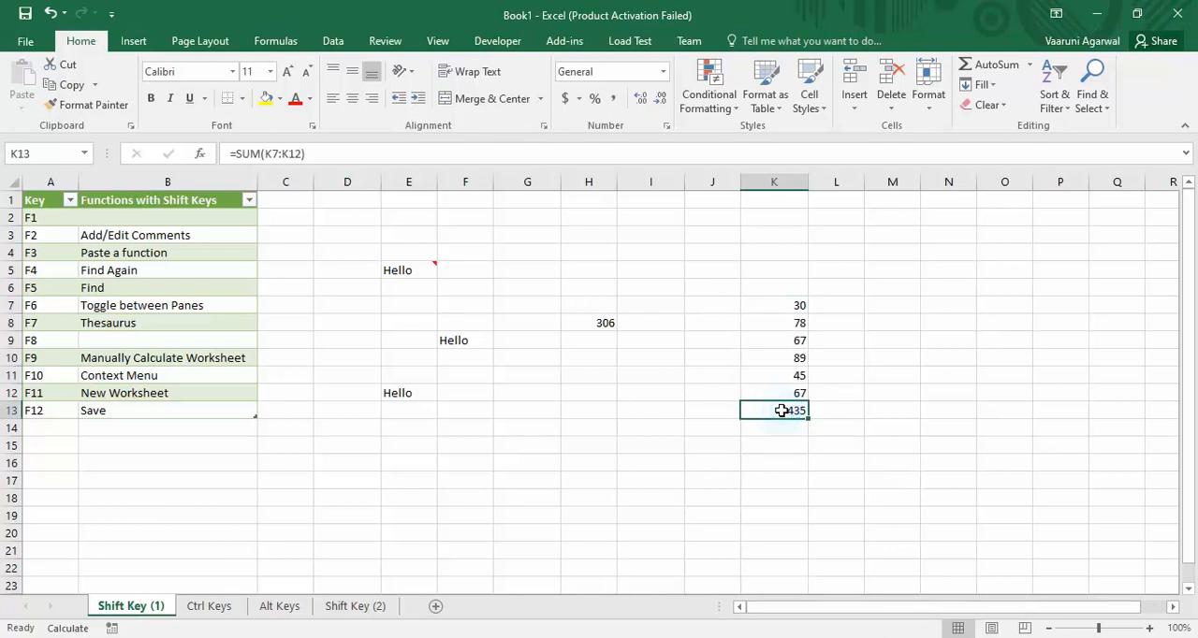
# Display the context menu for cell L16 and dismiss it without choosing a command.
pyautogui.click(840, 467)
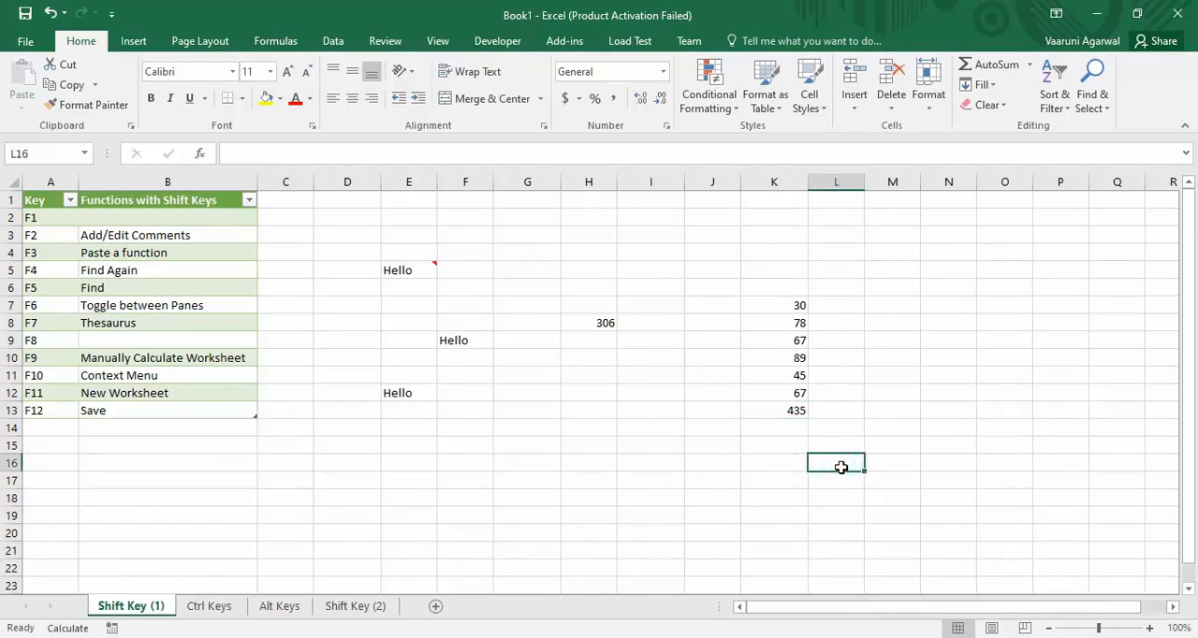
pyautogui.hotkey('shift', 'F10')
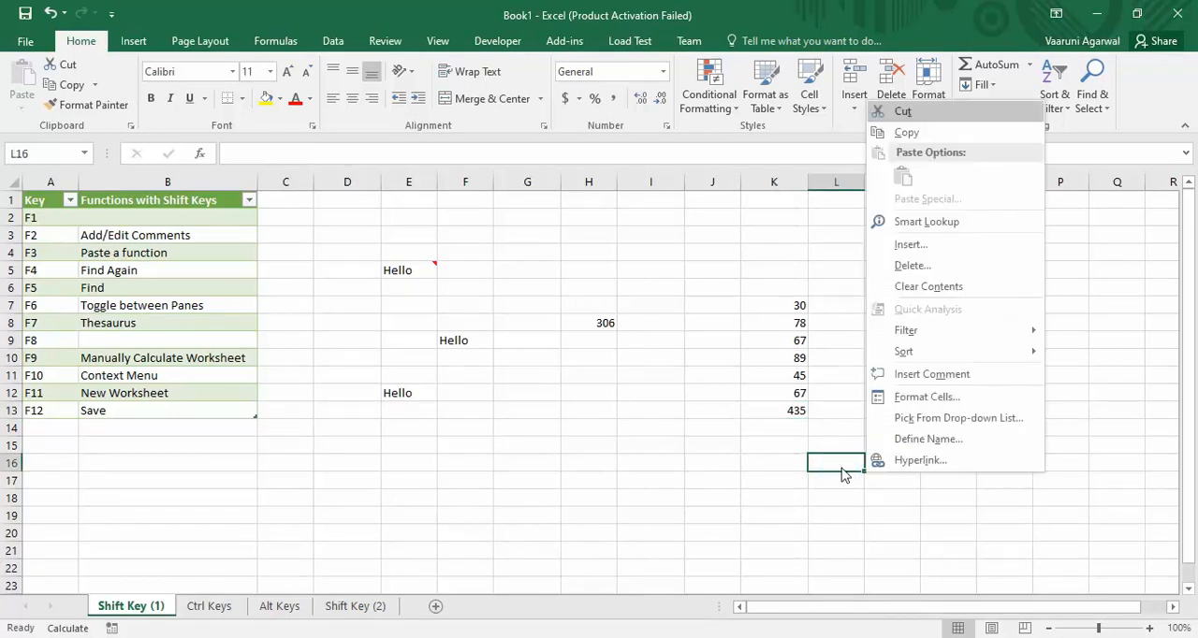
pyautogui.press('Escape')
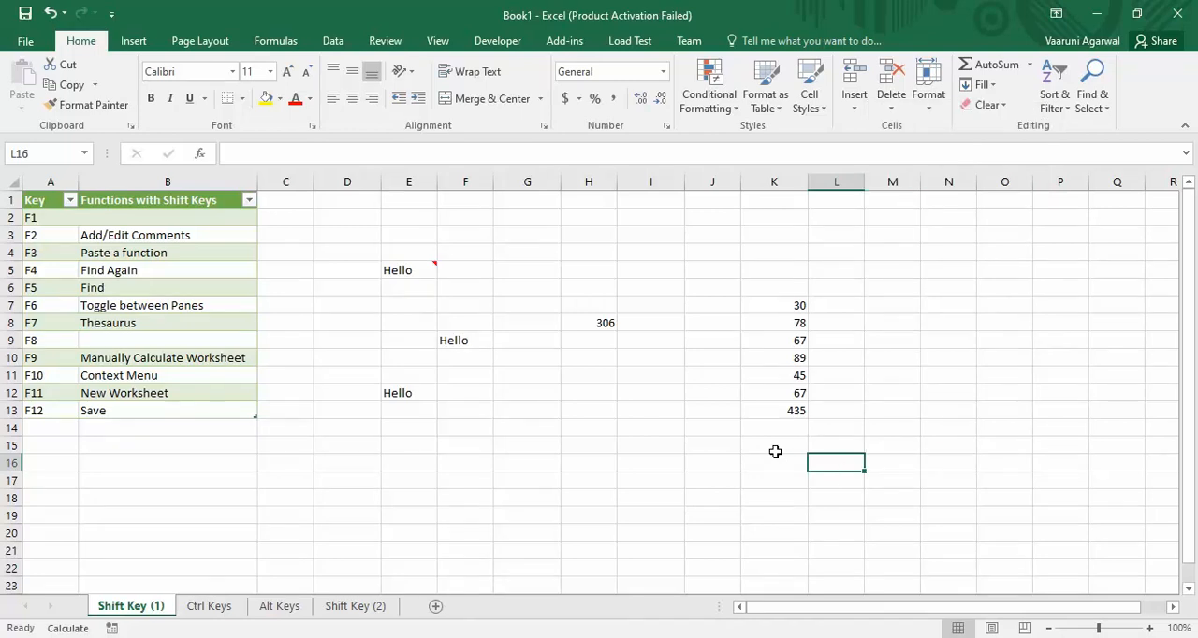
# Manually recalculate the active worksheet and check the SUM formula in cell K13.
pyautogui.hotkey('shift', 'F9')
pyautogui.click(789, 412)
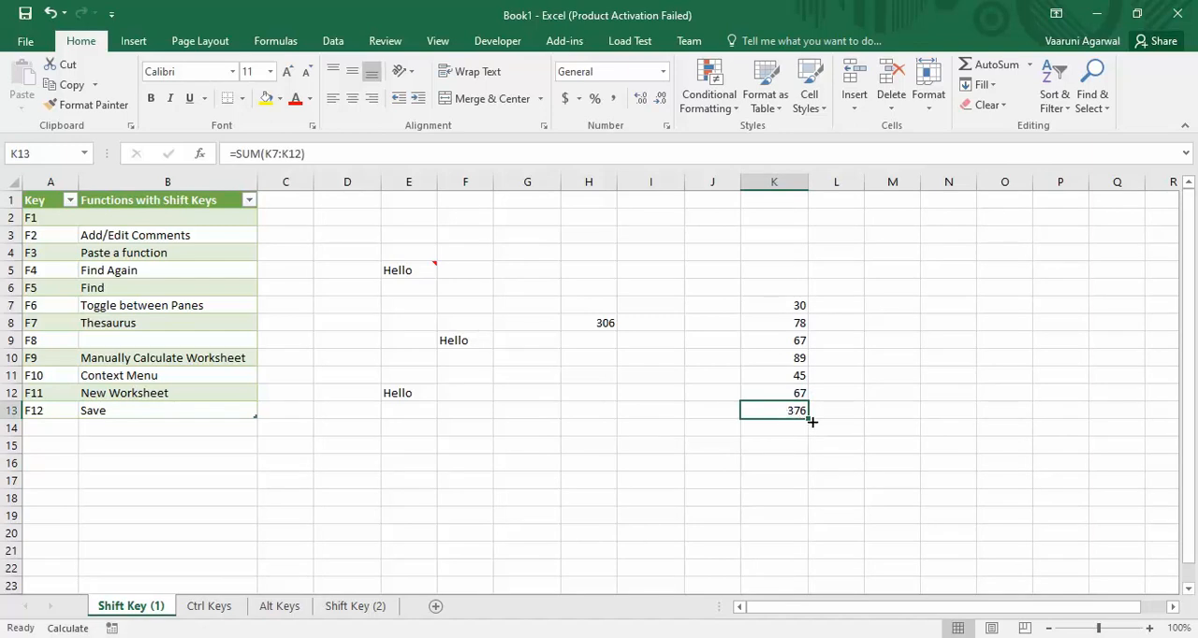
pyautogui.click(652, 388)
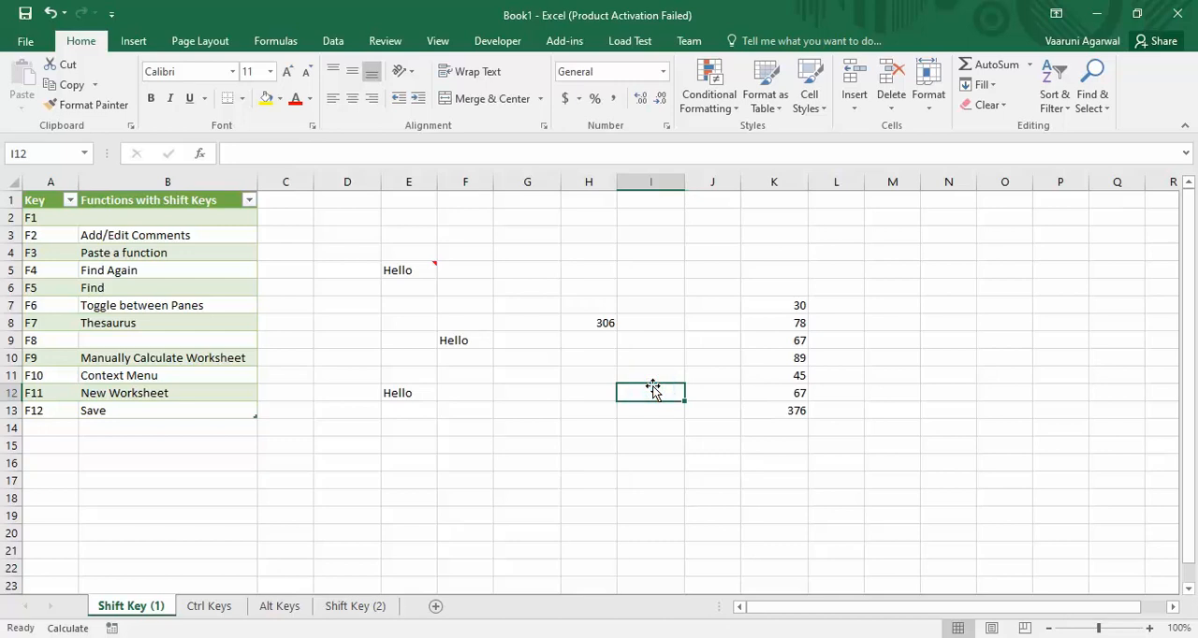
# Display the context menu for the Hello cell F9, look through its commands and dismiss it without choosing any.
pyautogui.click(467, 340)
pyautogui.rightClick(465, 342)
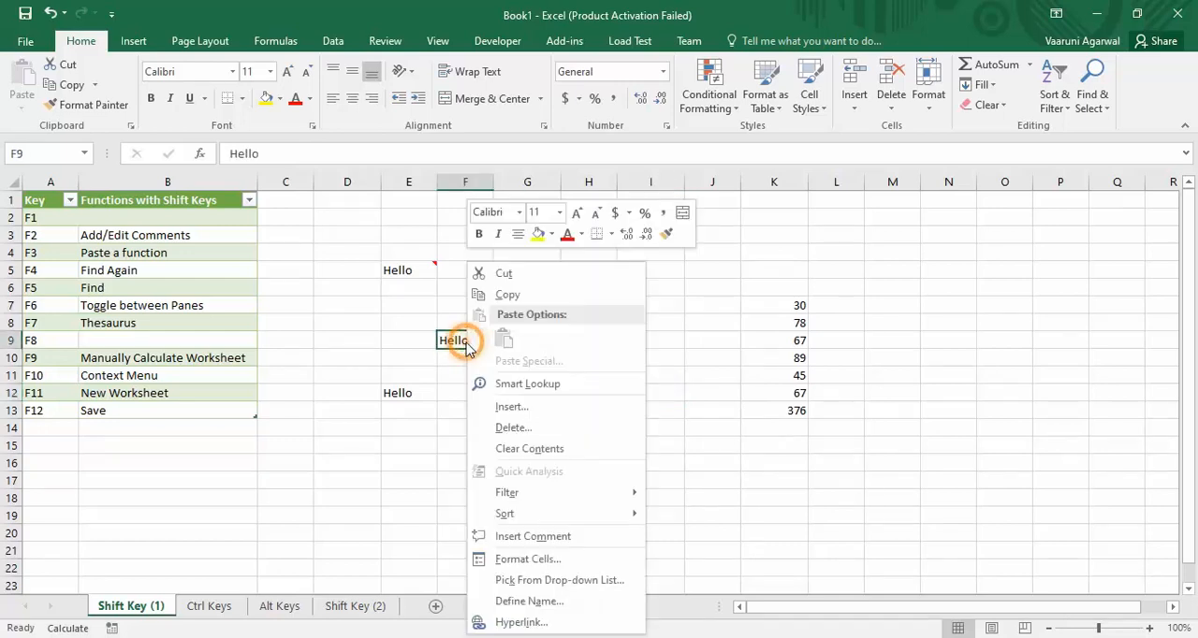
pyautogui.click(692, 436)
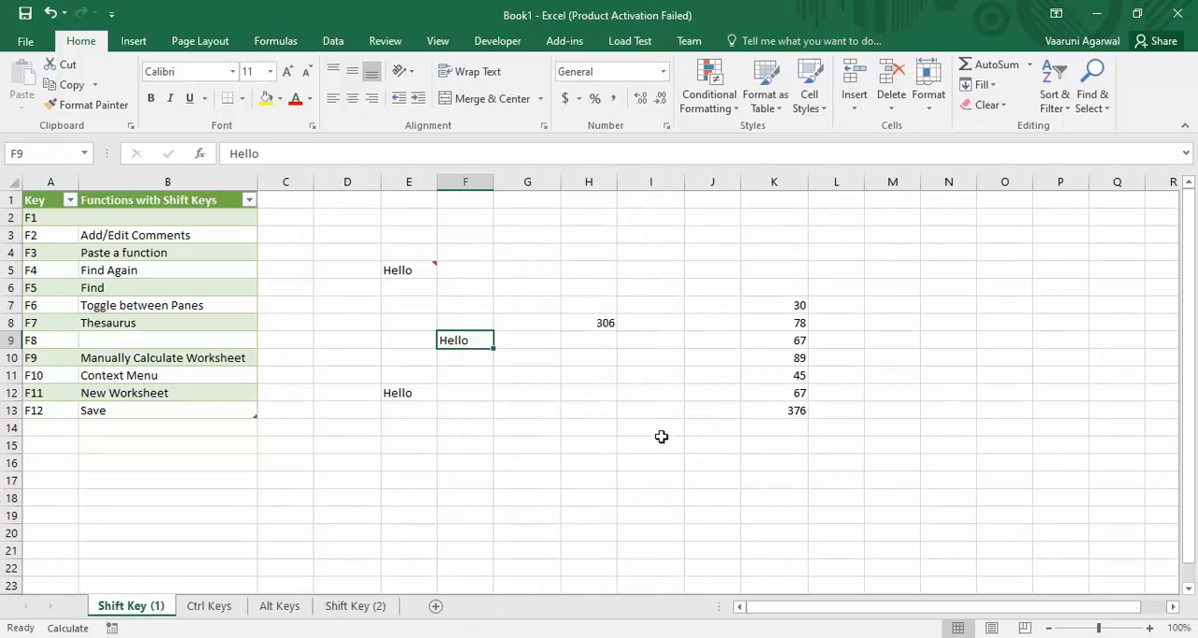
pyautogui.hotkey('shift', 'F10')
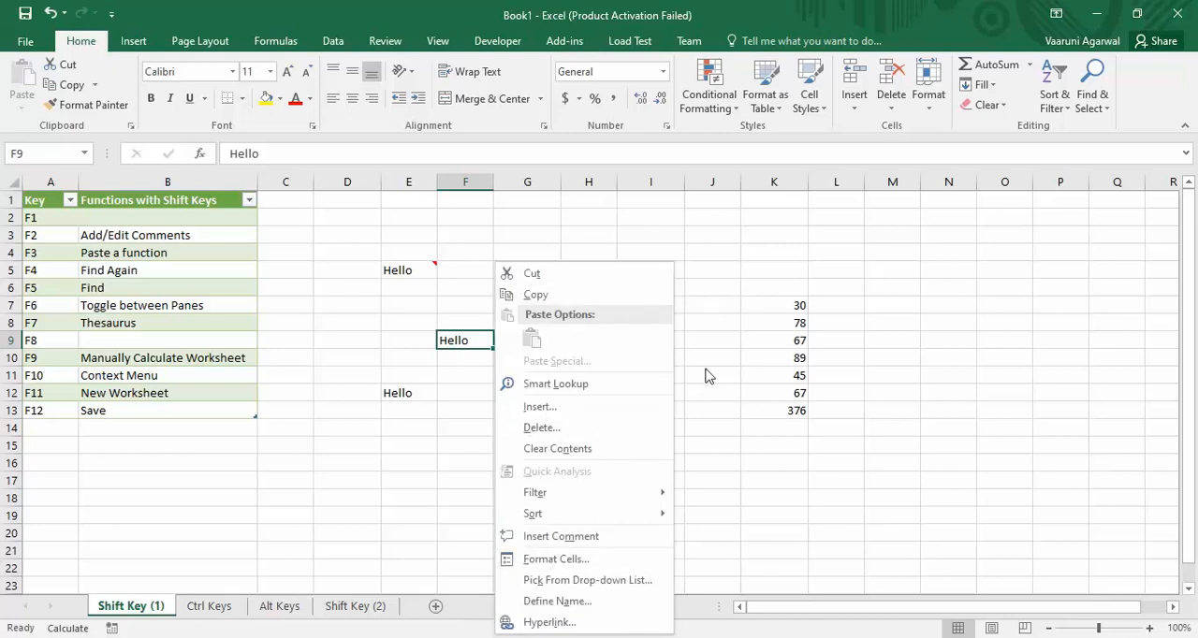
pyautogui.press('Down')
pyautogui.press('Down')
pyautogui.press('Down')
pyautogui.press('Down')
pyautogui.press('Down')
pyautogui.press('Down')
pyautogui.press('Down')
pyautogui.press('Down')
pyautogui.press('Down')
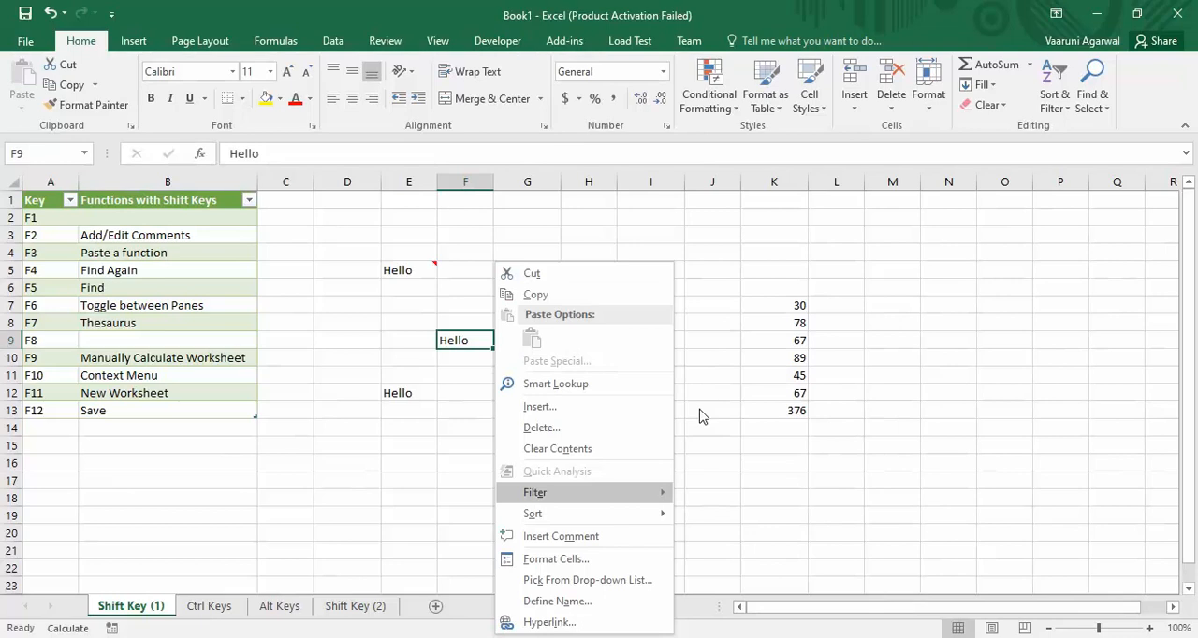
pyautogui.press('Escape')
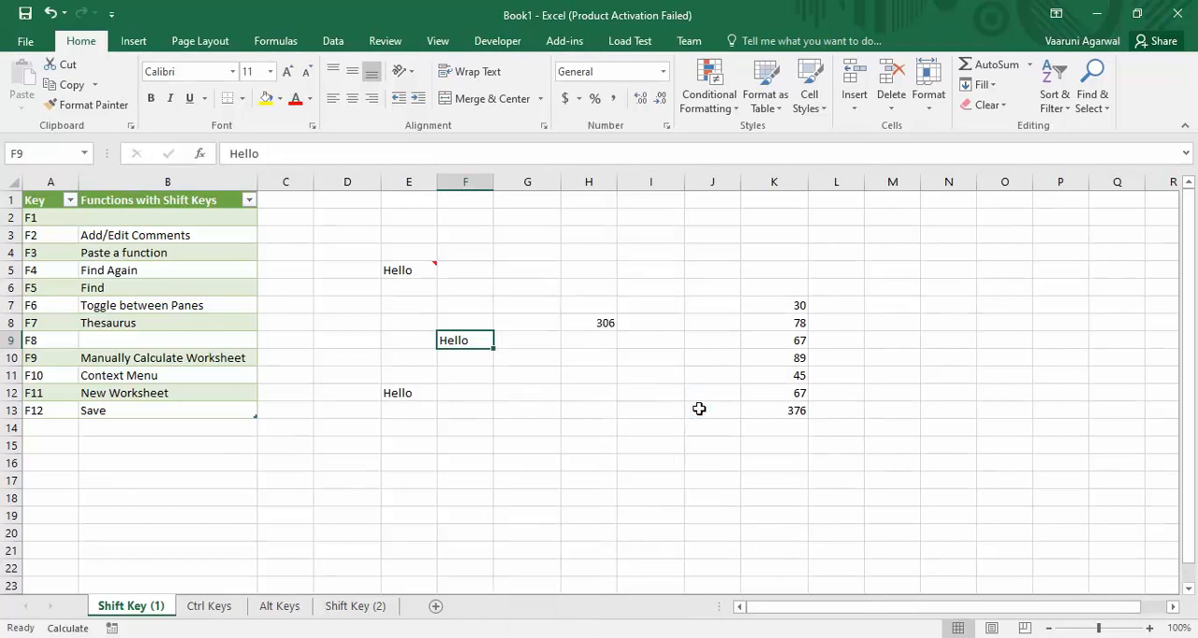
# Insert a new blank worksheet before Shift Key (1), and return to the Shift Key (1) sheet.
pyautogui.hotkey('shift', 'F11')
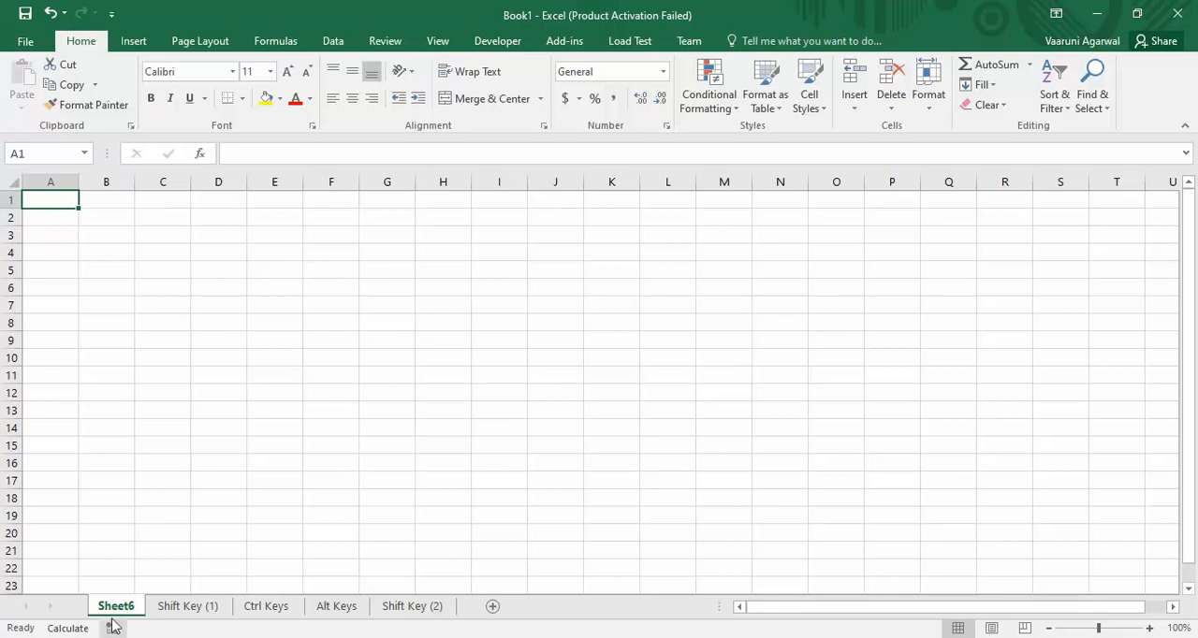
pyautogui.click(161, 609)
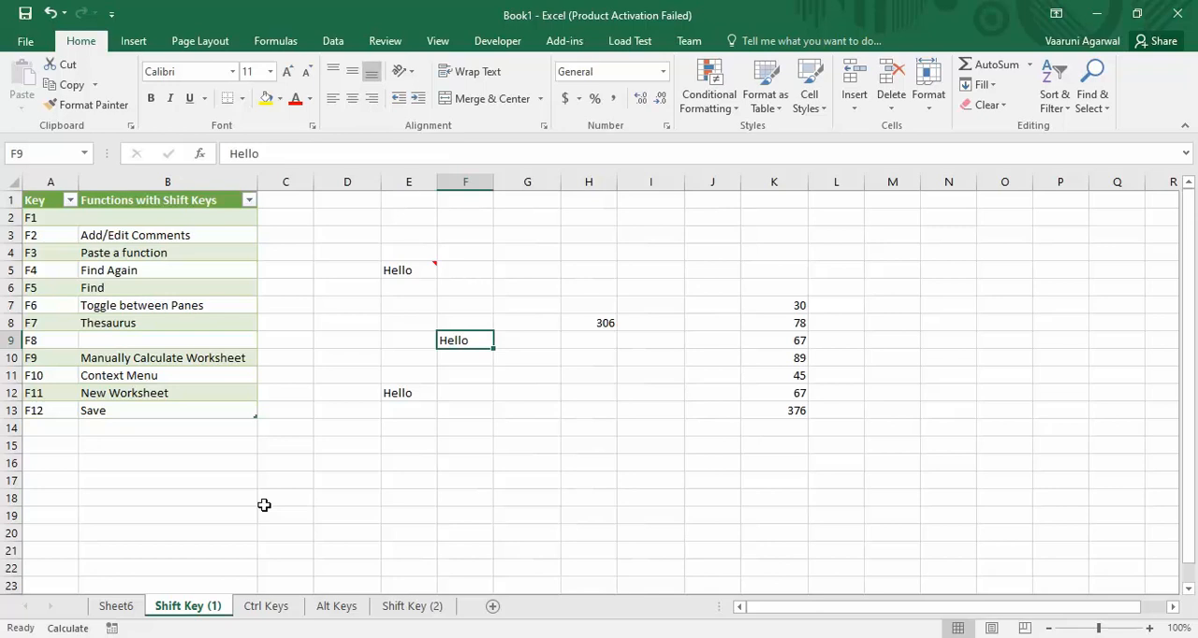
# Start saving the workbook under a new name and choose the Excel folder inside ProgrammingKnowledge as its location.
pyautogui.hotkey('shift', 'F12')
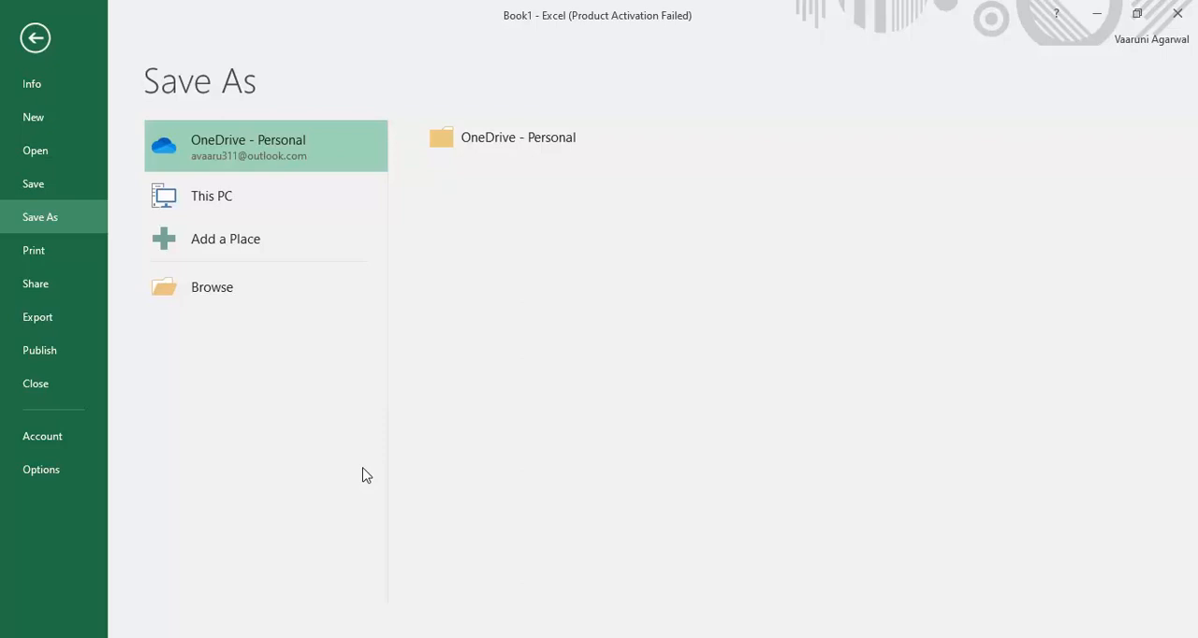
pyautogui.click(268, 298)
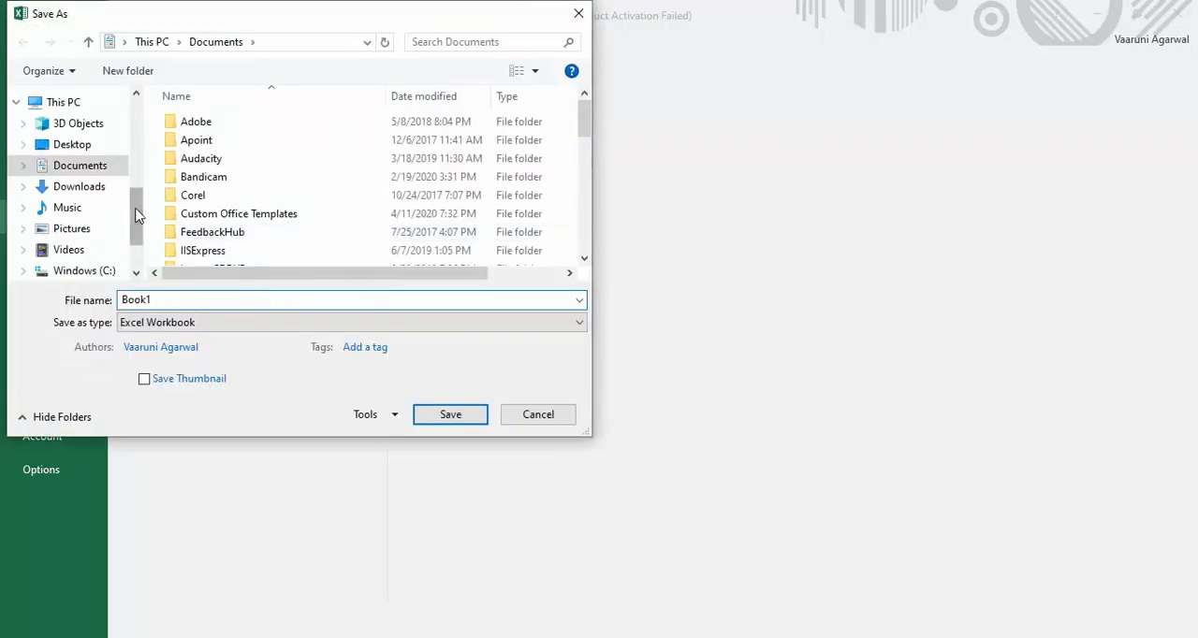
pyautogui.scroll(3, 136, 204)
pyautogui.click(83, 178)
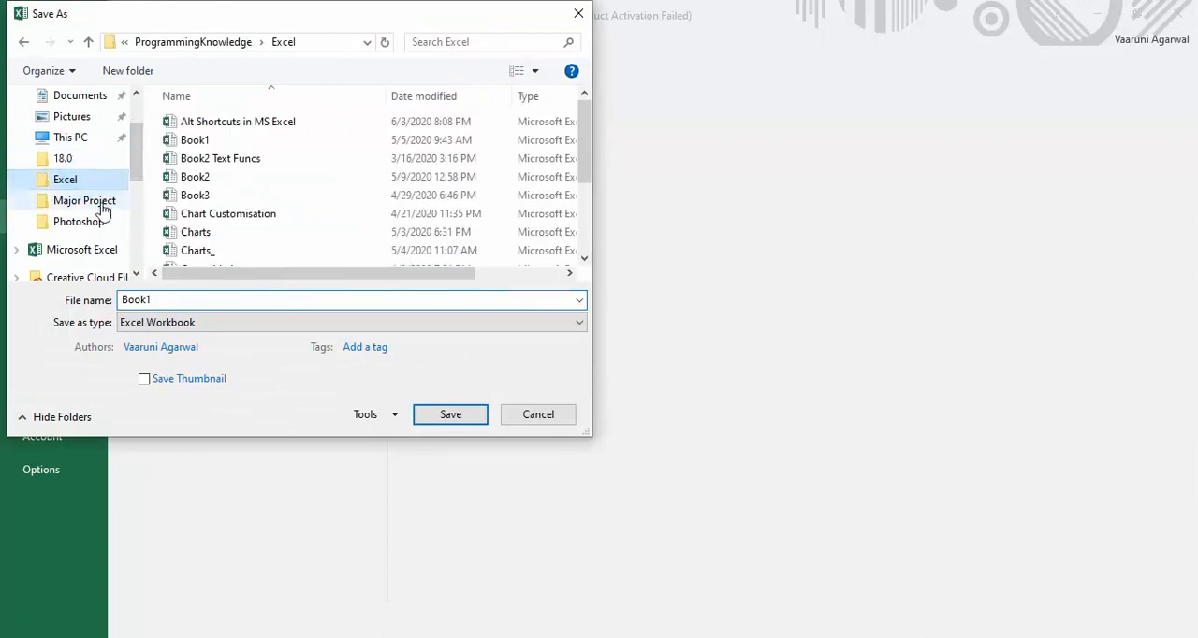
# Name the file Shortcuts in MS Excel 2, save it as an Excel Workbook and select cell F14.
pyautogui.doubleClick(158, 300)
pyautogui.write('S')
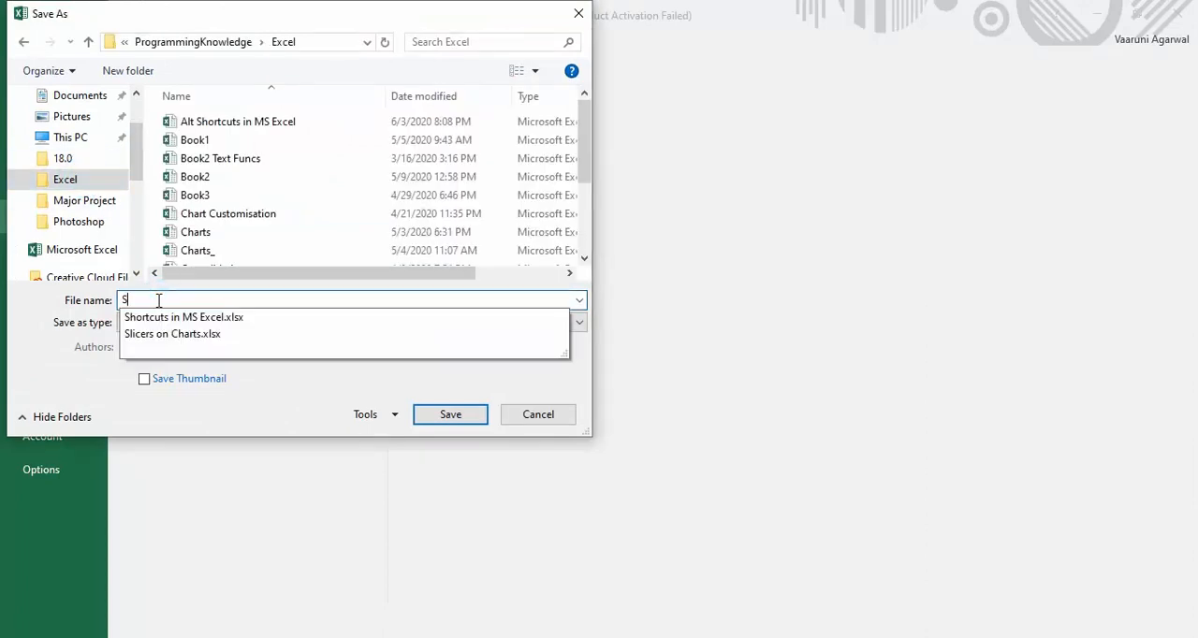
pyautogui.write('hort')
pyautogui.press('Down')
pyautogui.press('BackSpace')
pyautogui.press('BackSpace')
pyautogui.press('BackSpace')
pyautogui.press('BackSpace')
pyautogui.press('BackSpace')
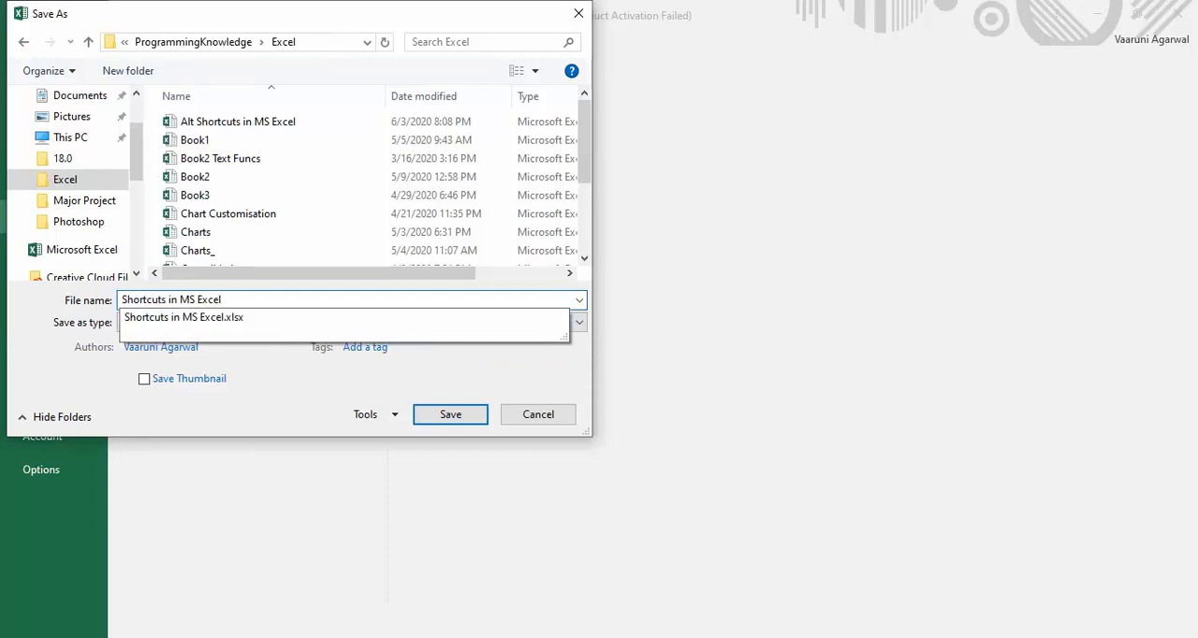
pyautogui.write('2')
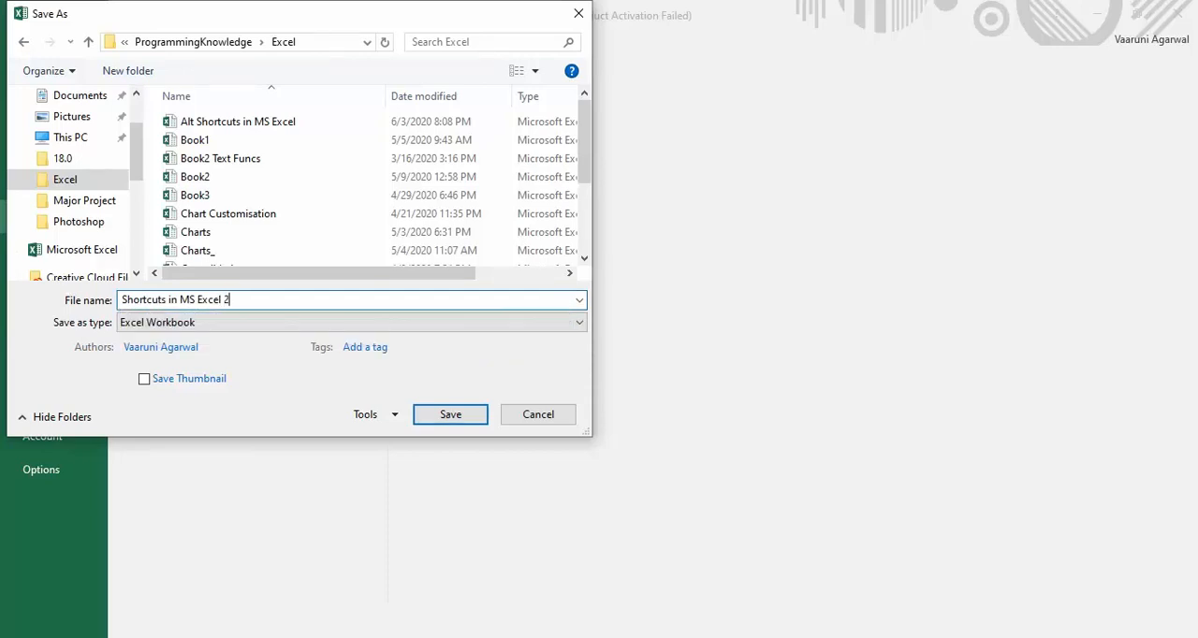
pyautogui.press('Return')
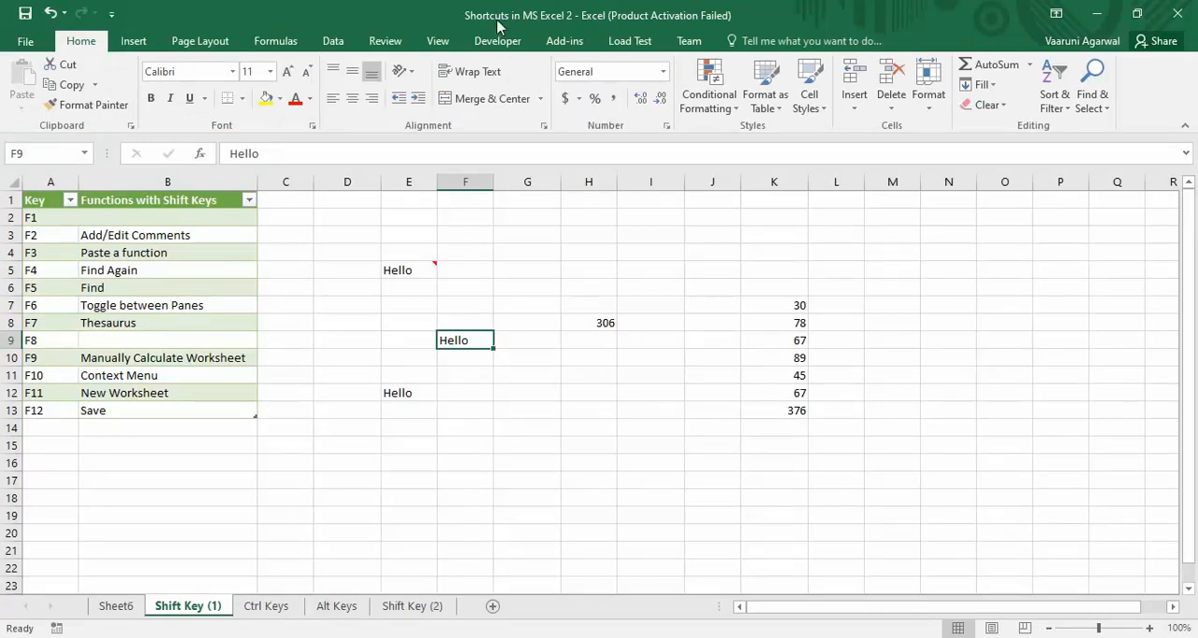
pyautogui.click(459, 427)
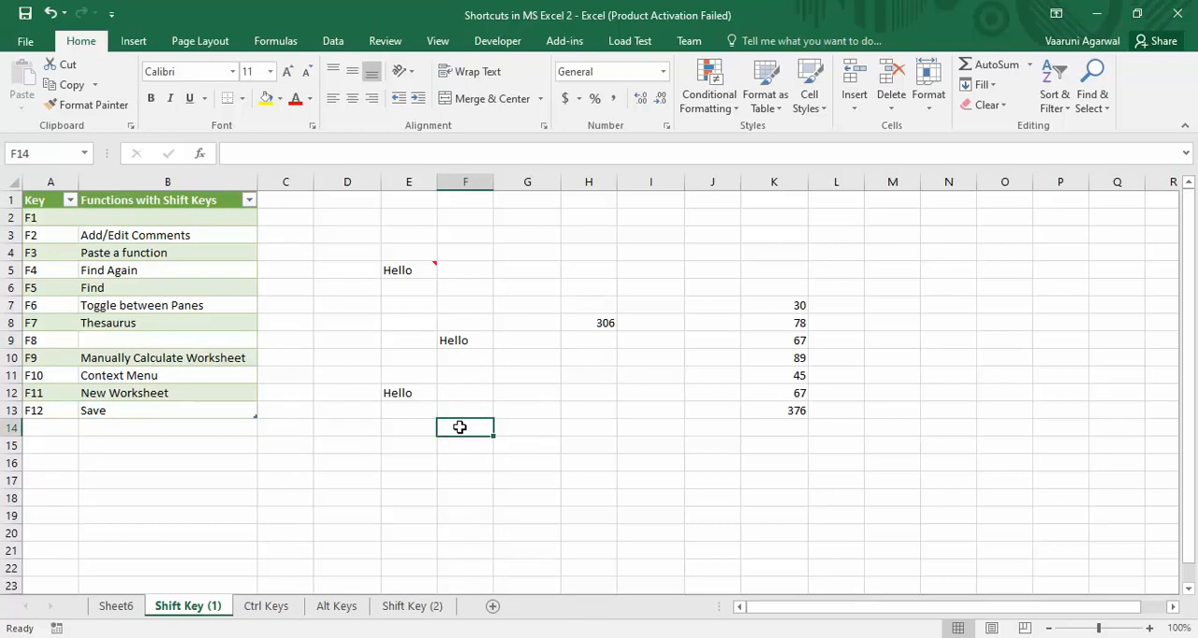